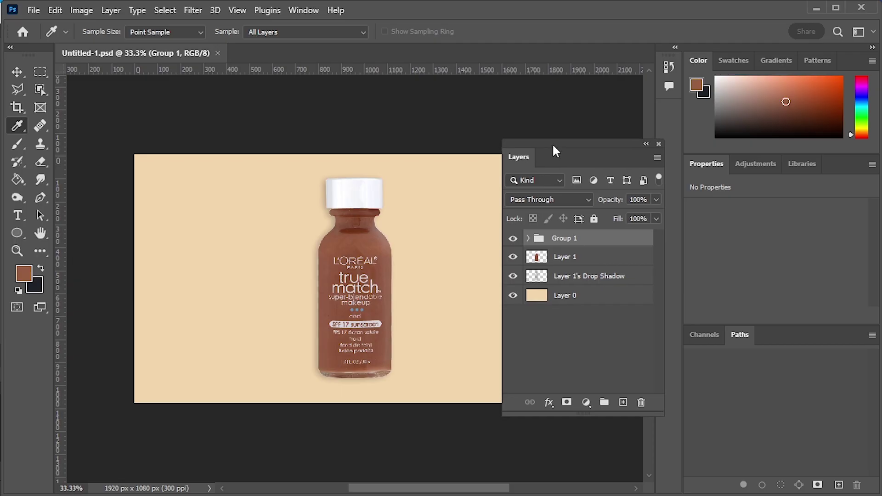
Check transparency and the shadow by toggling the background and bottle layers' visibility
left_click_drag(377, 309, 337, 292)
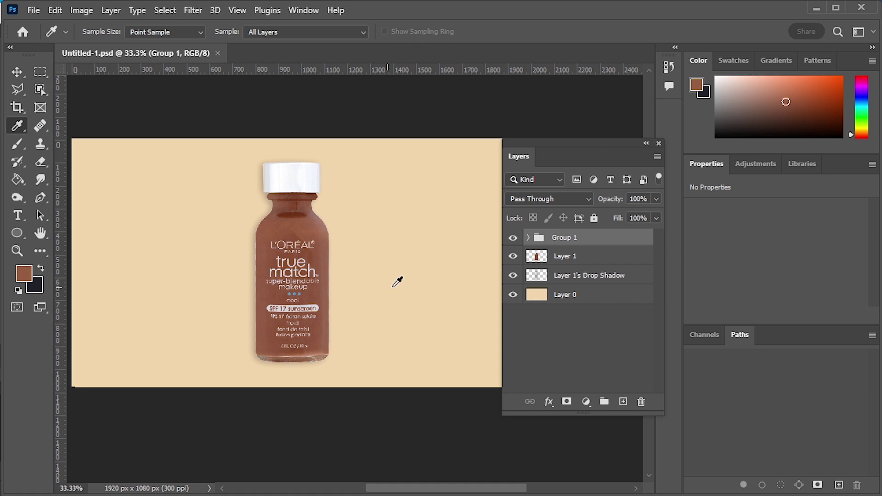
left_click(513, 295)
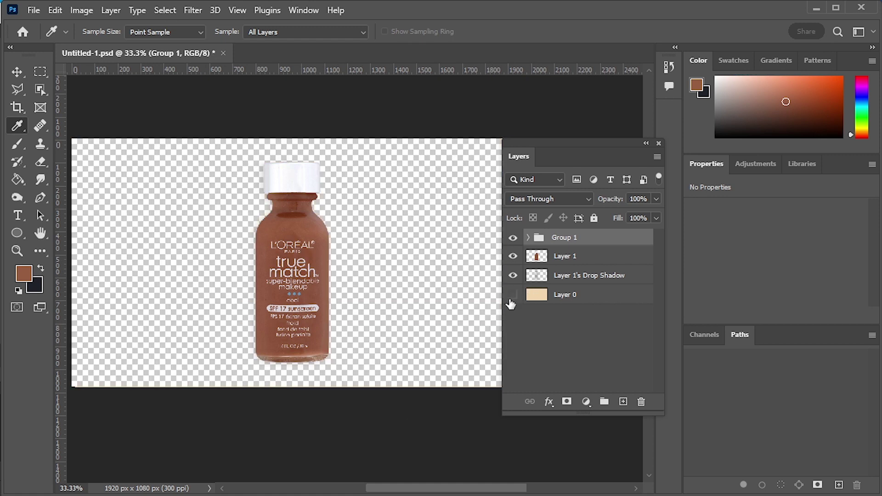
left_click(512, 295)
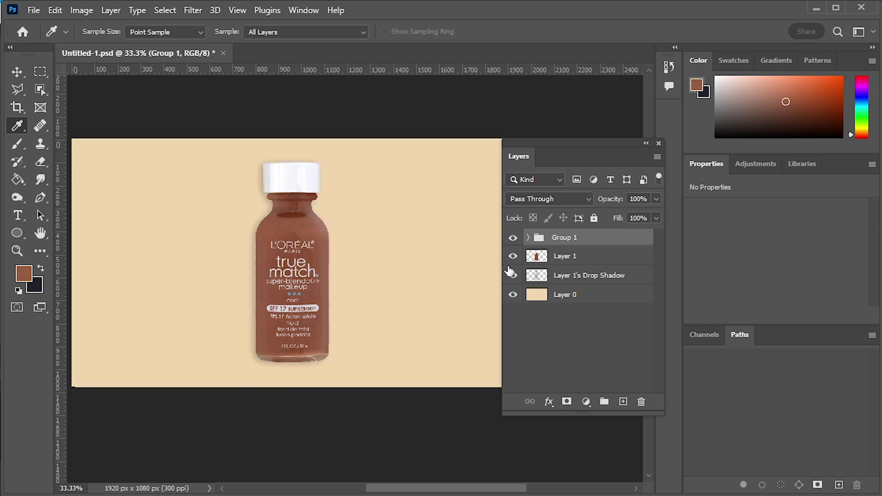
left_click(513, 256)
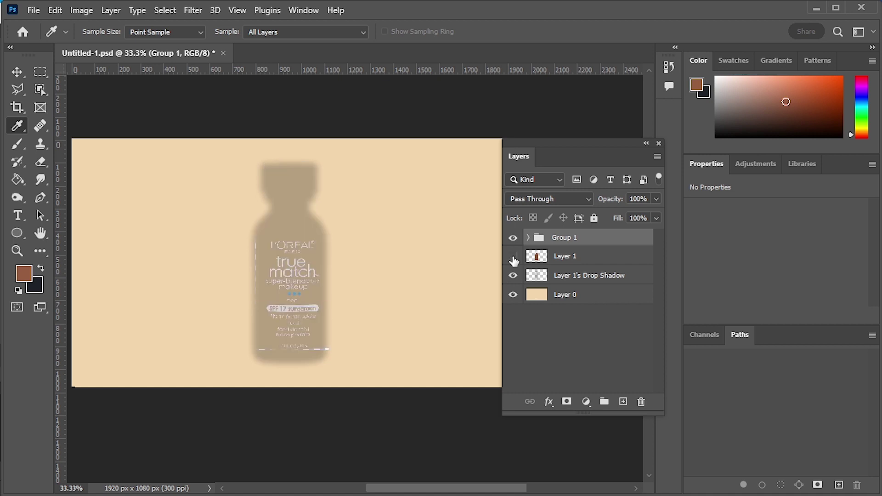
left_click(512, 256)
Rename Layer 1 to 'Bottle' and its shadow layer to 'Drop Shadow'
double_click(569, 256)
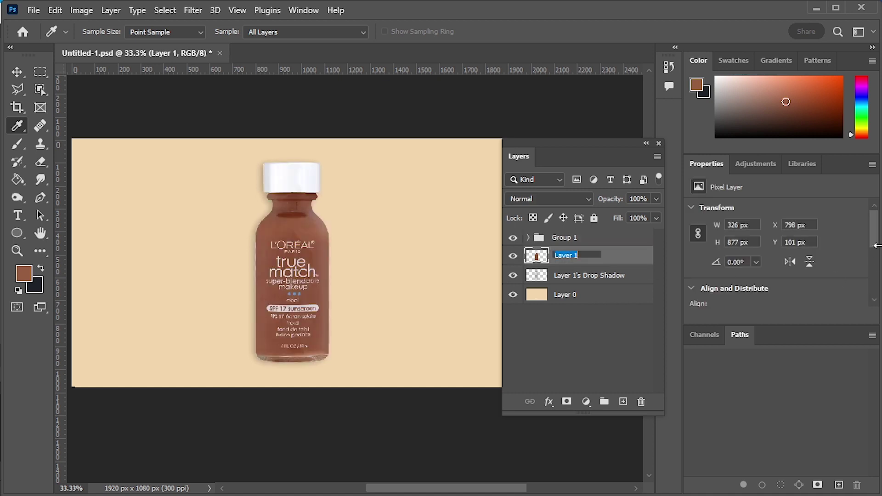
type("Bottle")
key("Return")
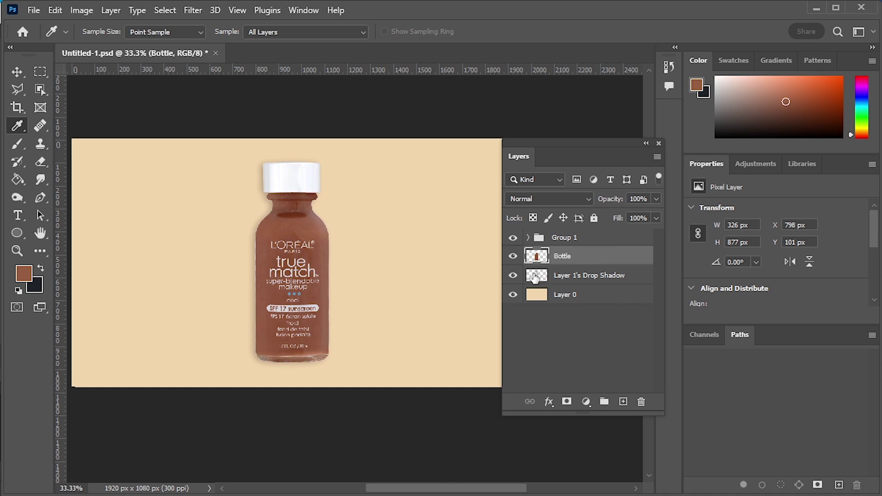
double_click(590, 275)
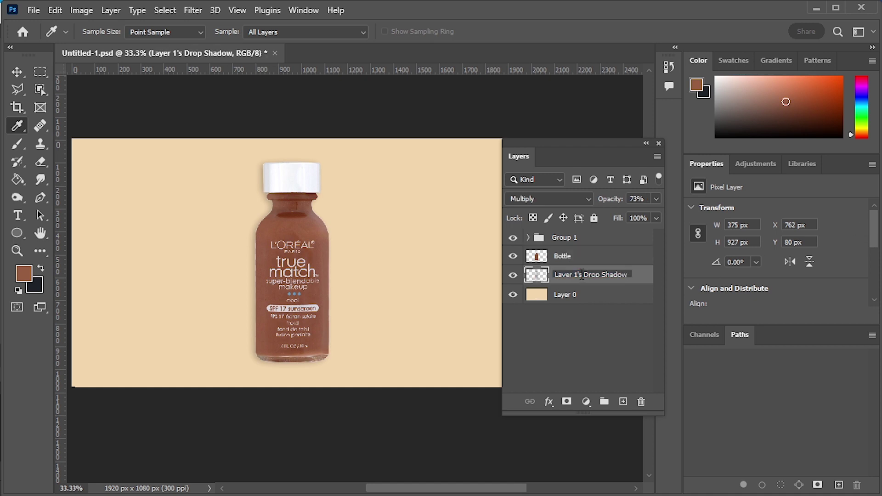
left_click_drag(583, 275, 552, 275)
key("BackSpace")
key("Return")
left_click(577, 336)
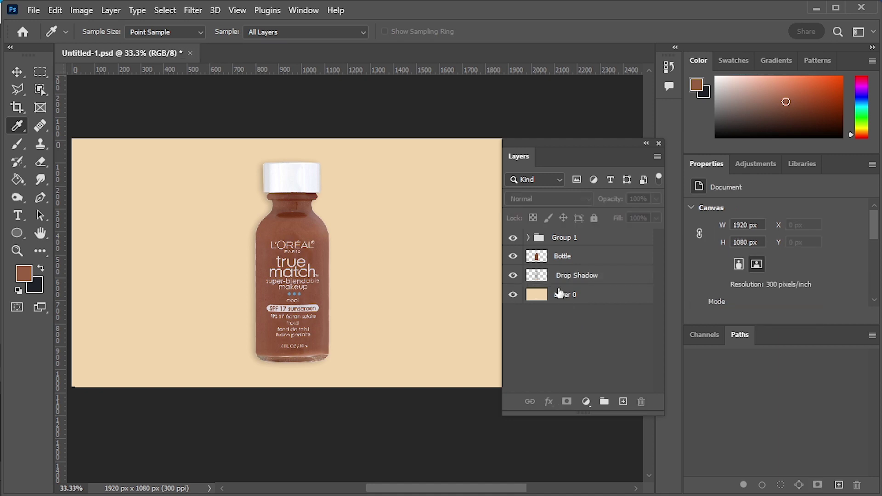
Expand Group 1 and toggle its label text and Layer 2 visibility to inspect it
left_click(513, 238)
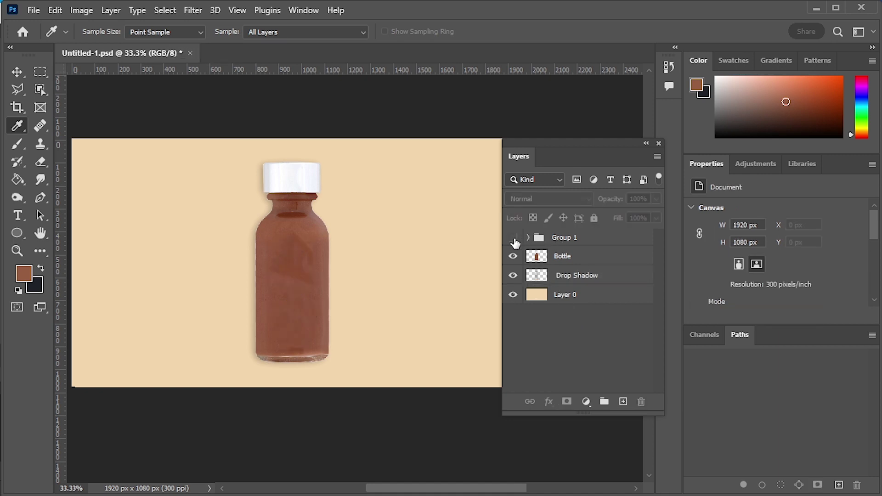
left_click(513, 238)
left_click(529, 238)
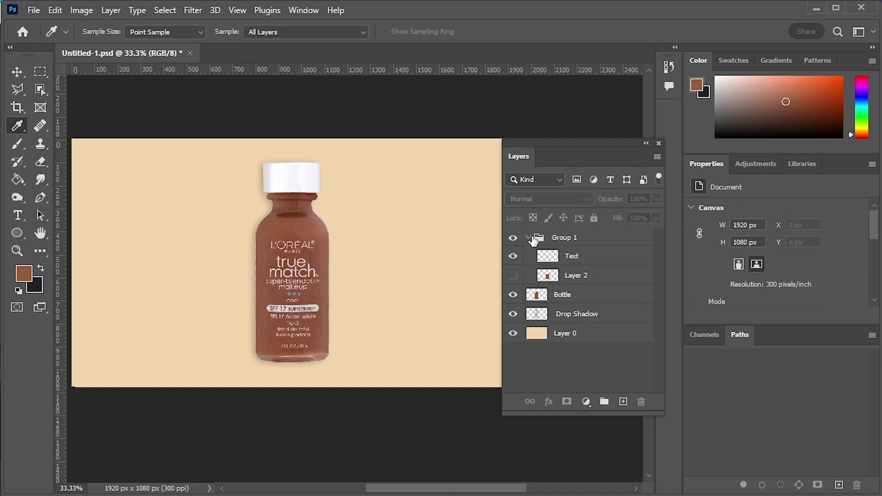
left_click(512, 257)
left_click(513, 257)
left_click(513, 276)
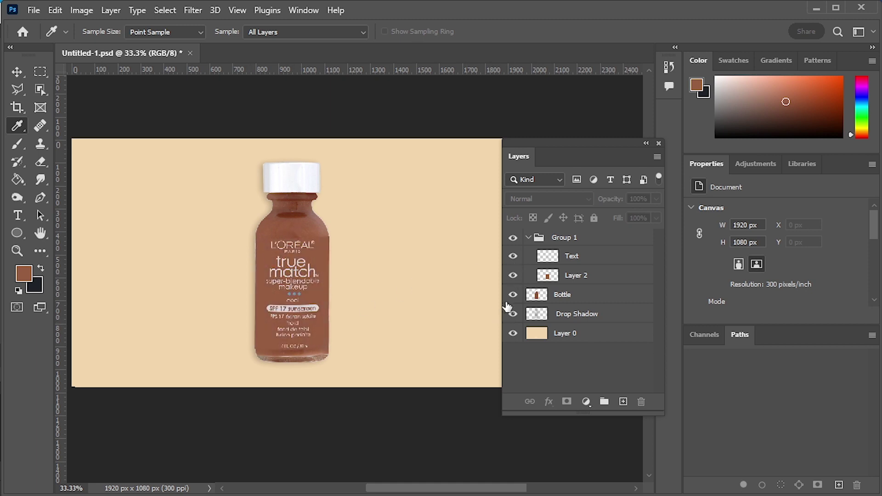
Hide Bottle, Drop Shadow, Layer 0 and the label text, then restore all and collapse Group 1
left_click_drag(513, 294, 514, 339)
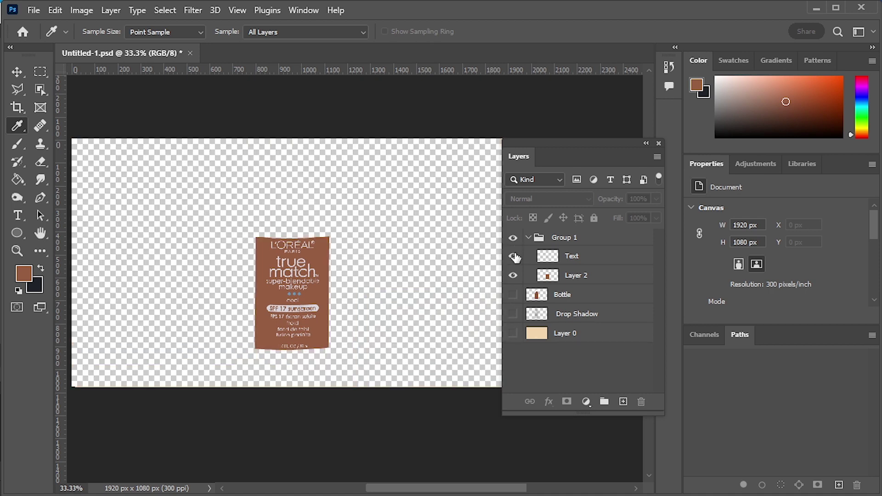
left_click(512, 256)
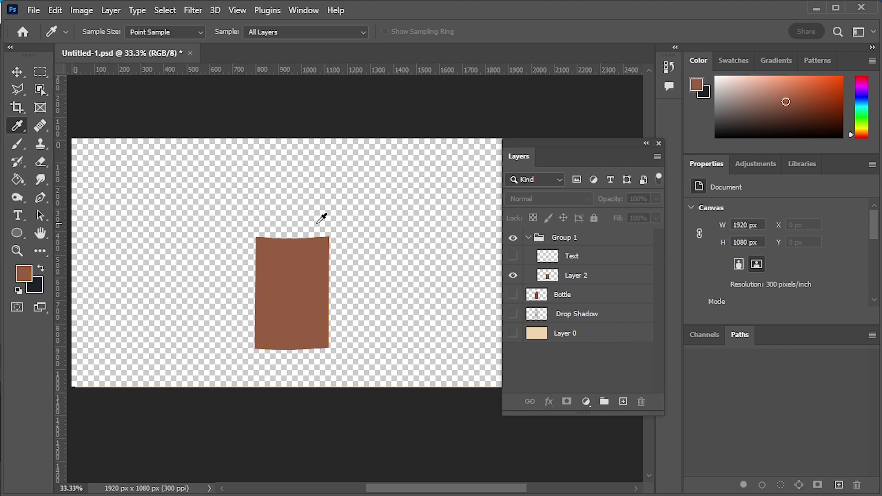
left_click(512, 294)
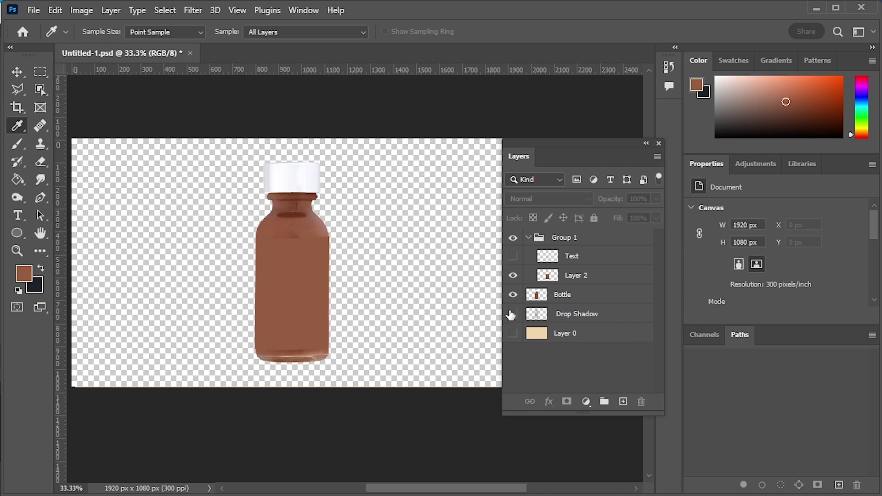
left_click(513, 313)
left_click(513, 334)
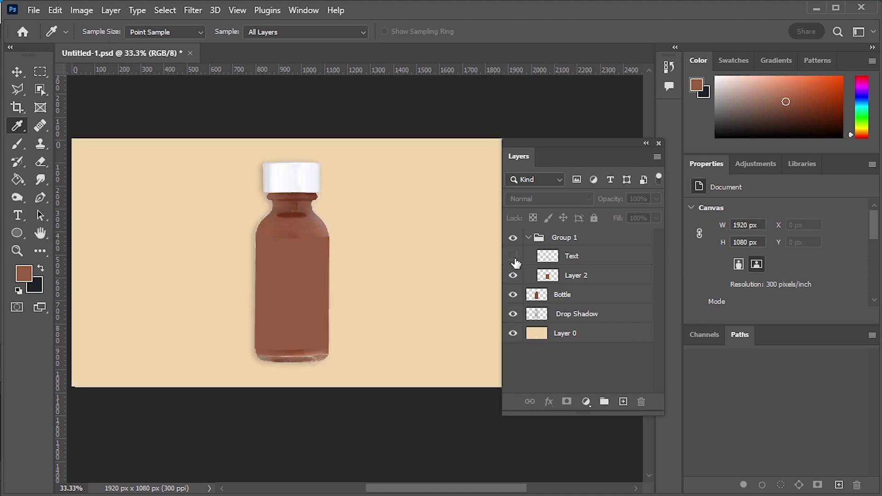
left_click(515, 258)
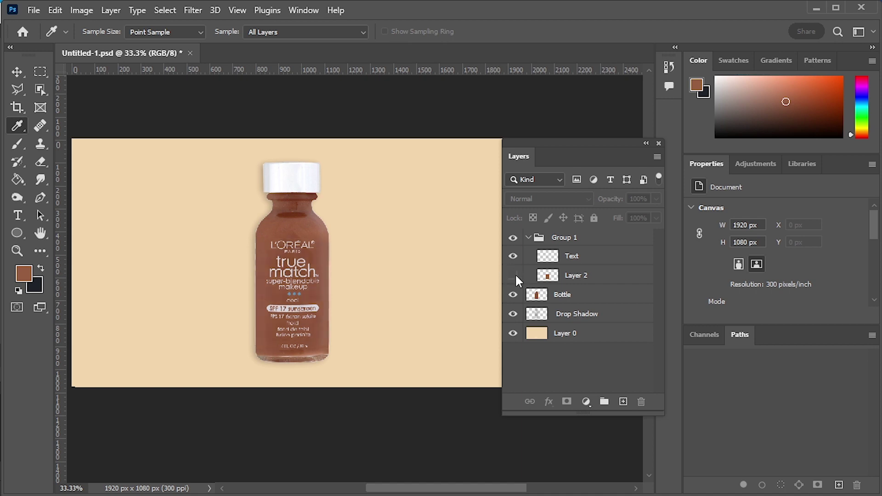
left_click(528, 238)
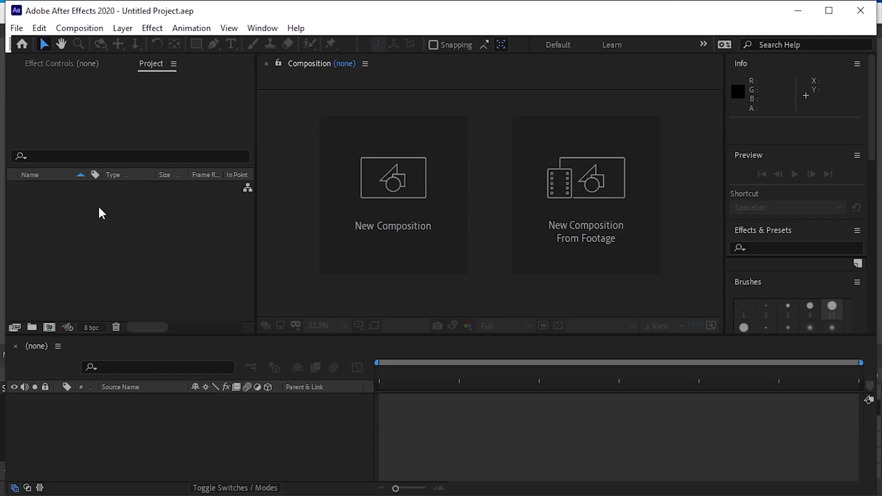
Import Untitled-1.psd as a Composition - Retain Layer Sizes
right_click(99, 211)
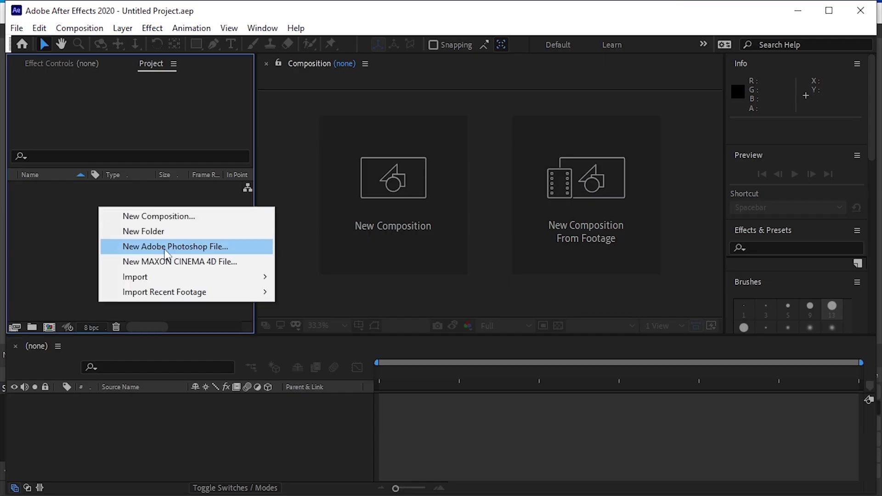
mouse_move(248, 281)
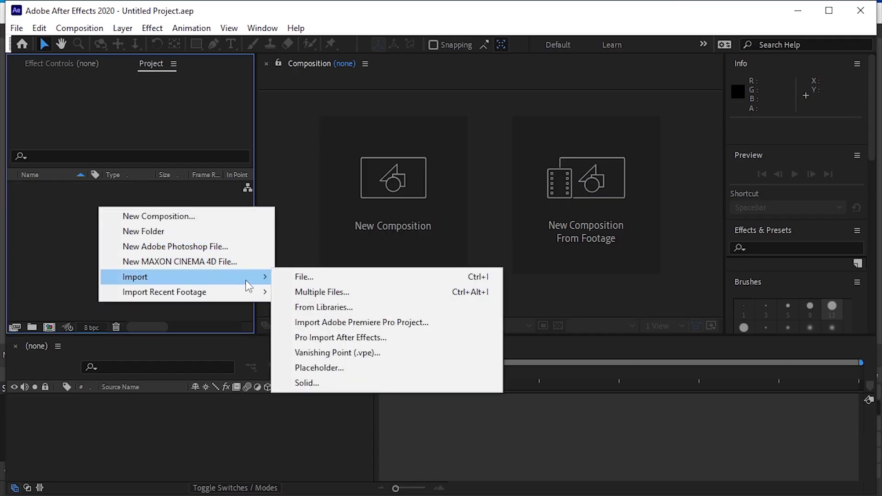
left_click(287, 278)
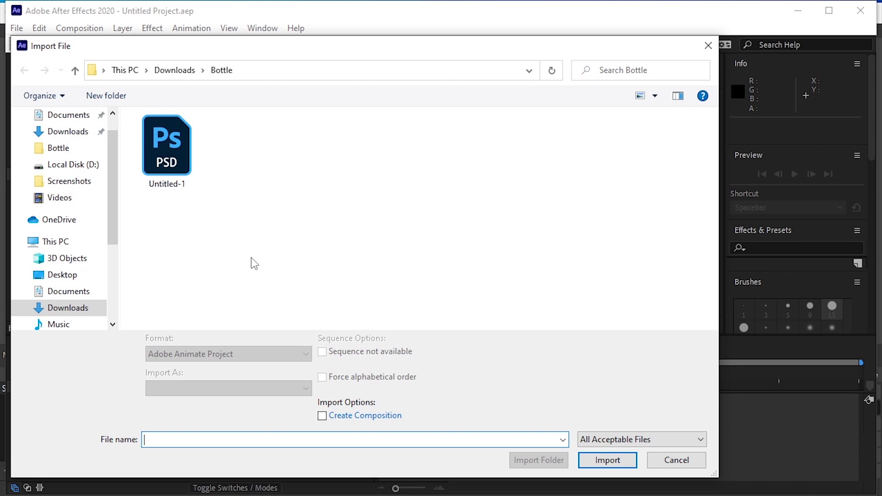
left_click(165, 158)
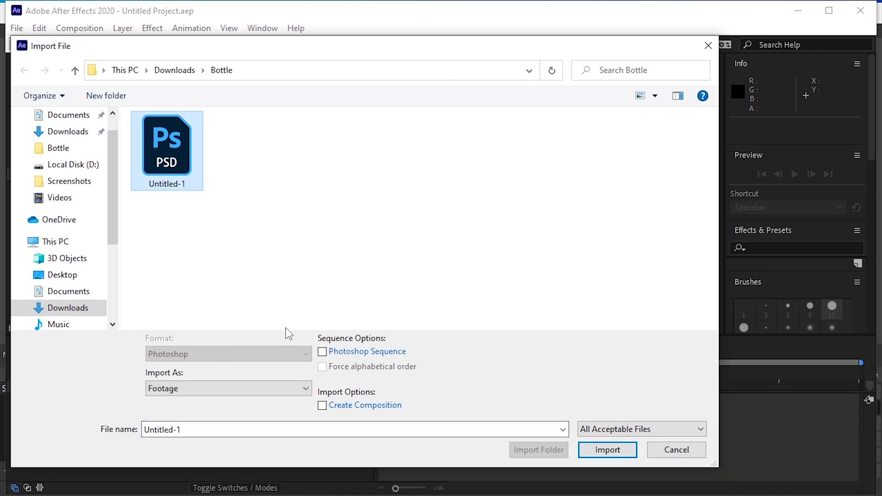
left_click(221, 391)
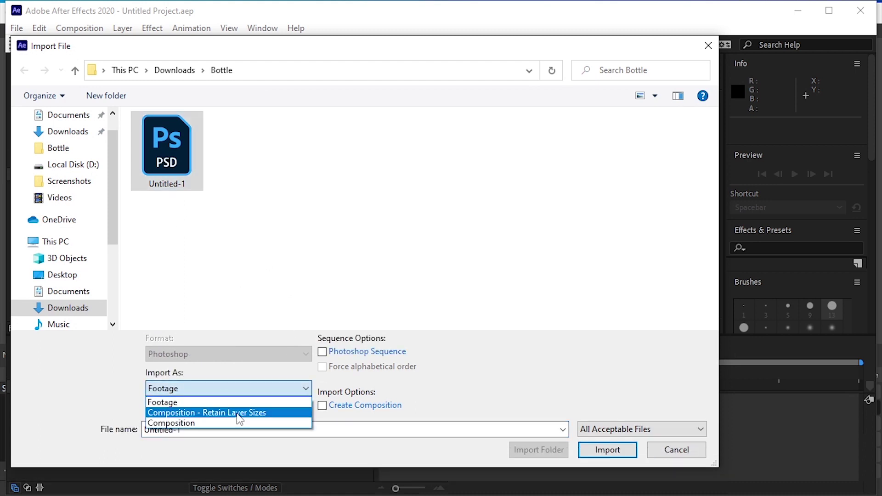
left_click(275, 412)
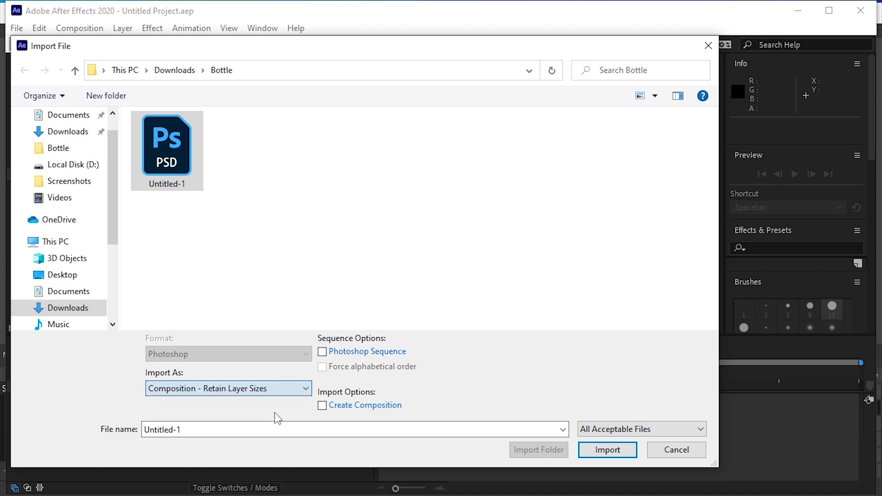
left_click(616, 455)
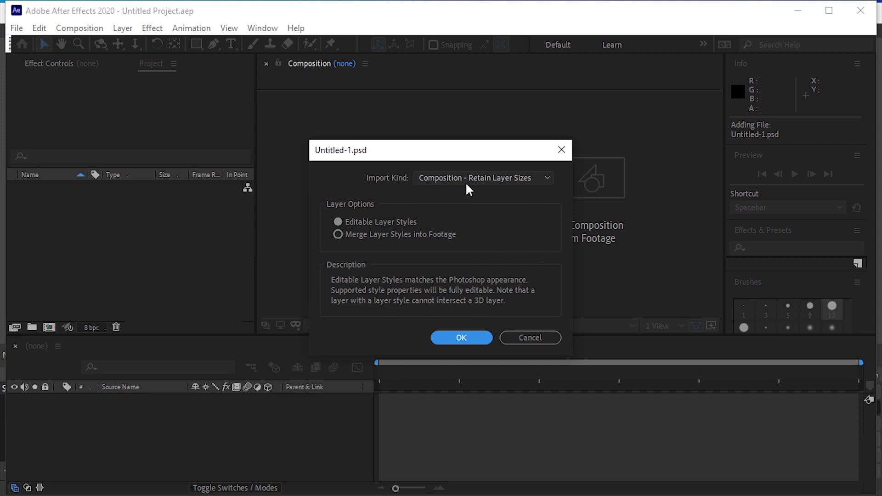
left_click(444, 342)
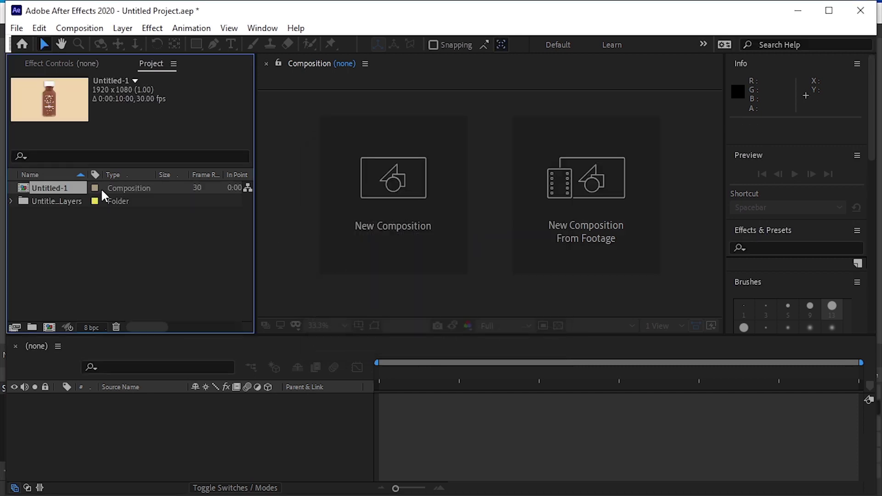
Put Untitled-1 into a new comp, open the precomp, and lock the background Layer 0
left_click_drag(140, 193, 149, 411)
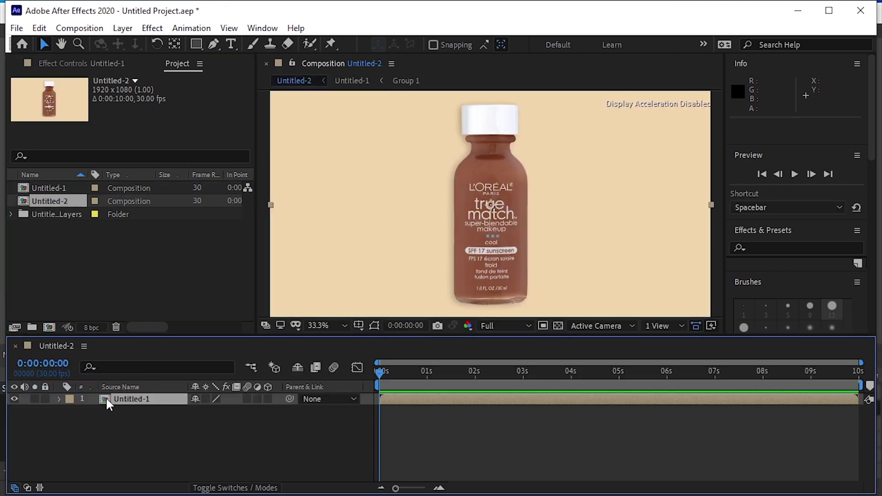
double_click(107, 399)
left_click(216, 475)
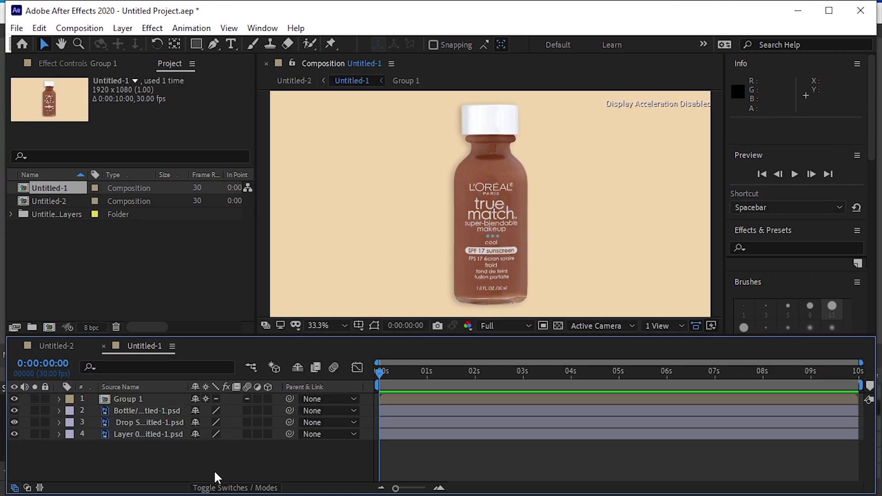
mouse_move(14, 410)
left_mouse_down()
mouse_move(14, 422)
mouse_move(14, 402)
mouse_move(13, 423)
left_mouse_up()
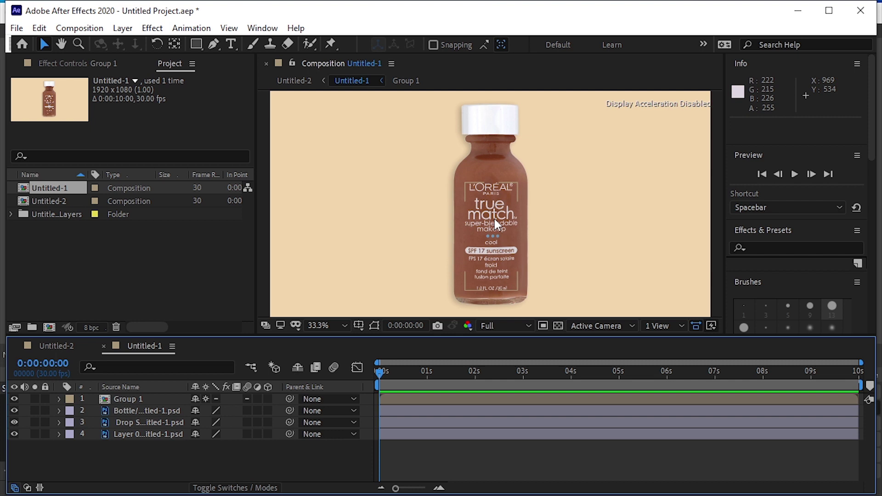
left_click(45, 435)
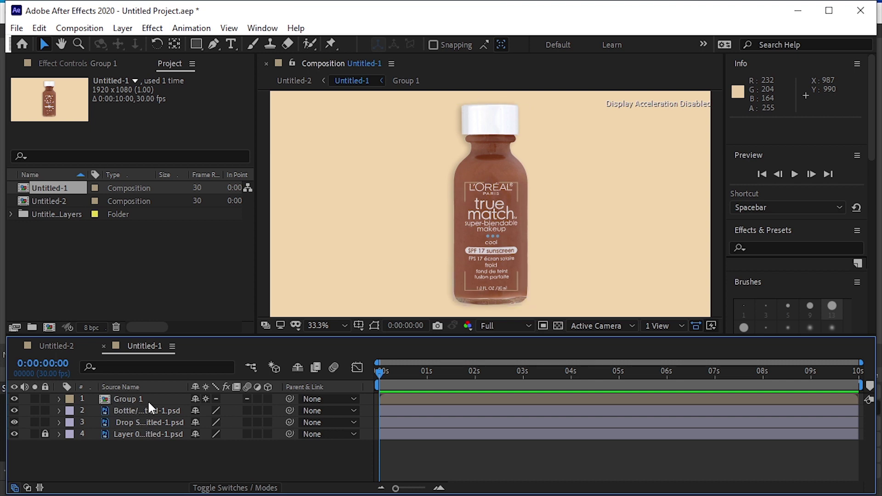
left_click(136, 413)
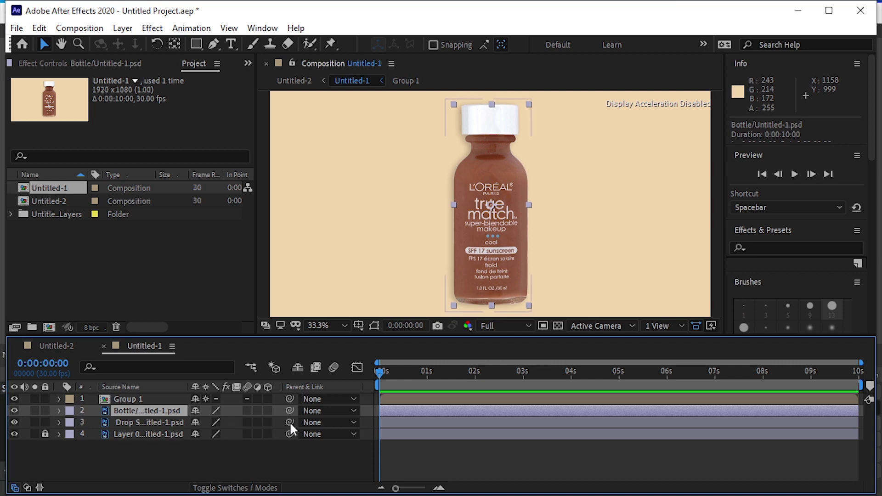
Parent the Drop Shadow layer and Group 1 to the Bottle layer
left_click_drag(289, 421, 106, 408)
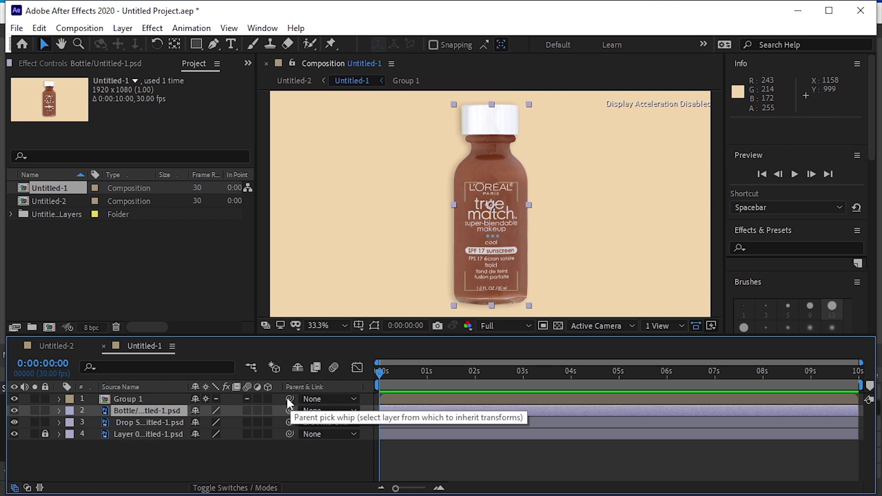
left_click_drag(285, 396, 153, 408)
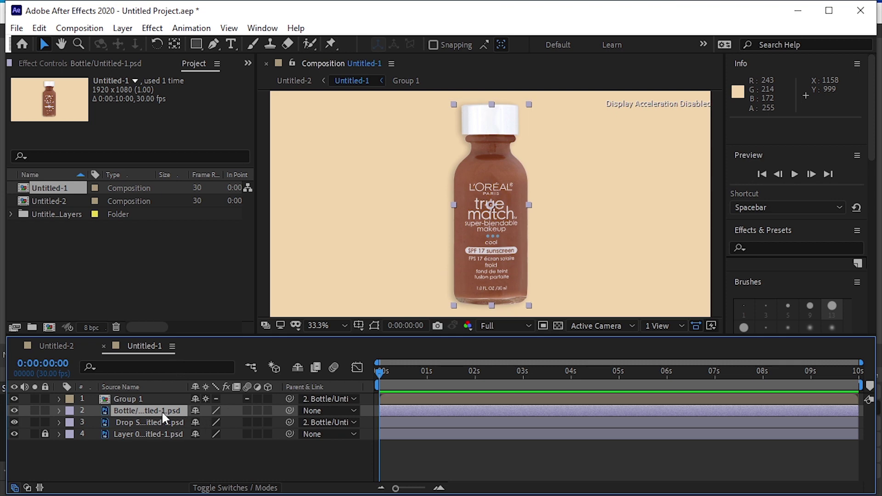
Keyframe the Bottle's Position at 0s, 1s, and every ten frames through 3:00
key("p")
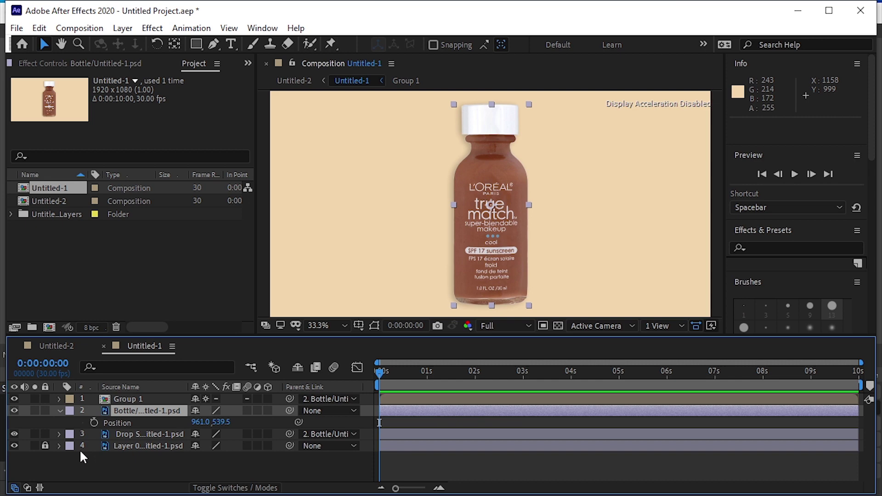
left_click(94, 422)
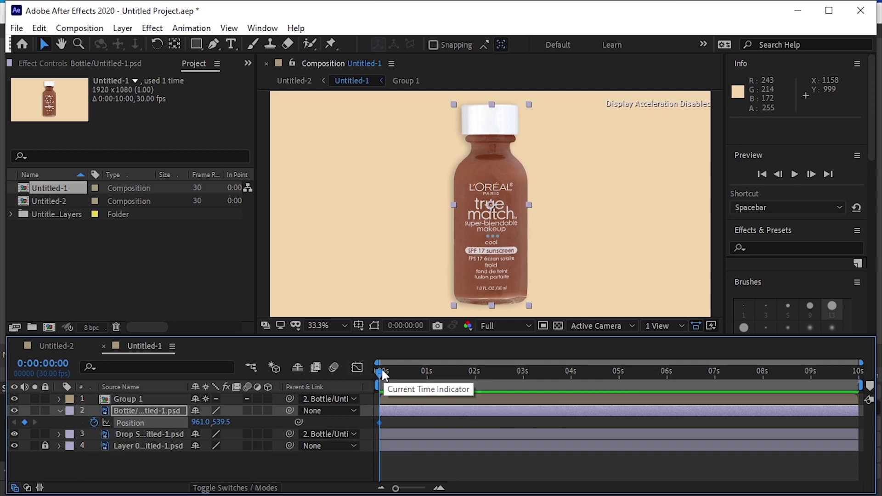
left_click_drag(382, 370, 430, 436)
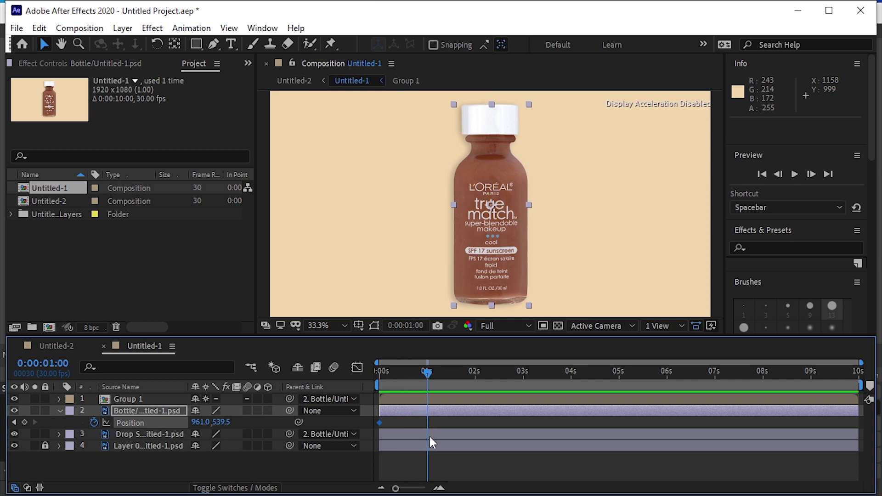
left_click(25, 421)
key("shift+Page_Down")
key("shift+Page_Down")
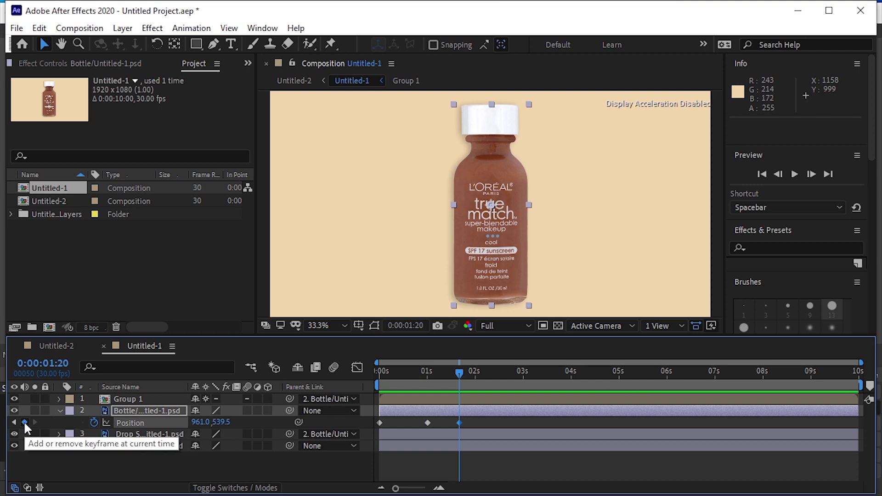
key("shift+Page_Down")
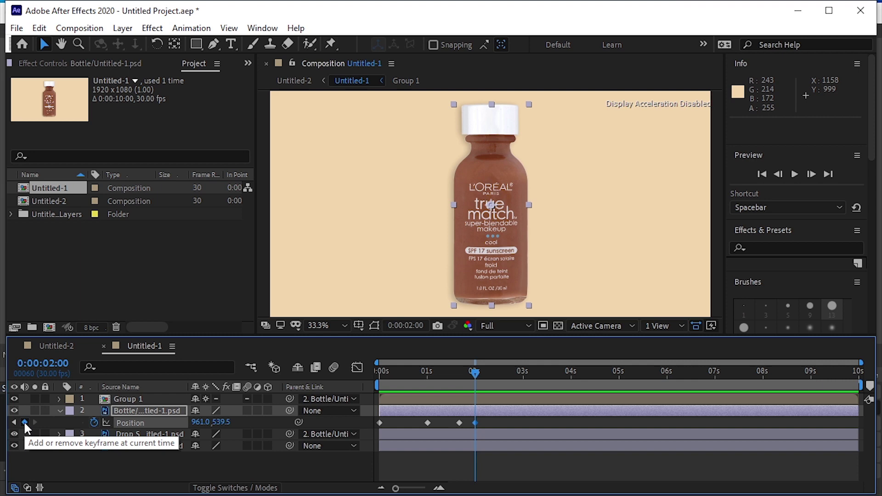
key("shift+Page_Down")
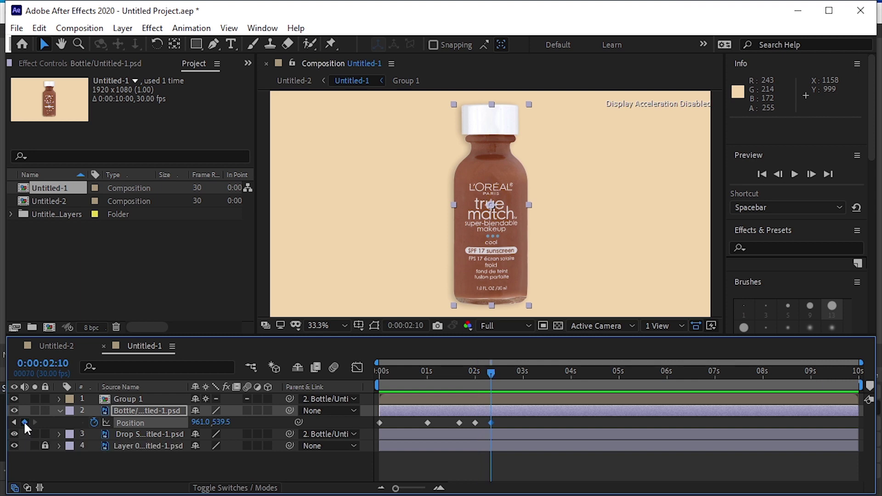
key("shift+Page_Down")
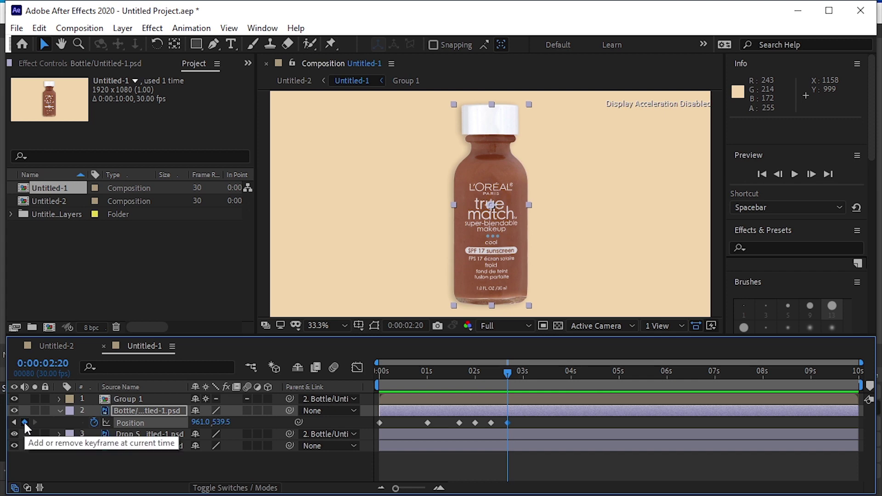
key("shift+Page_Down")
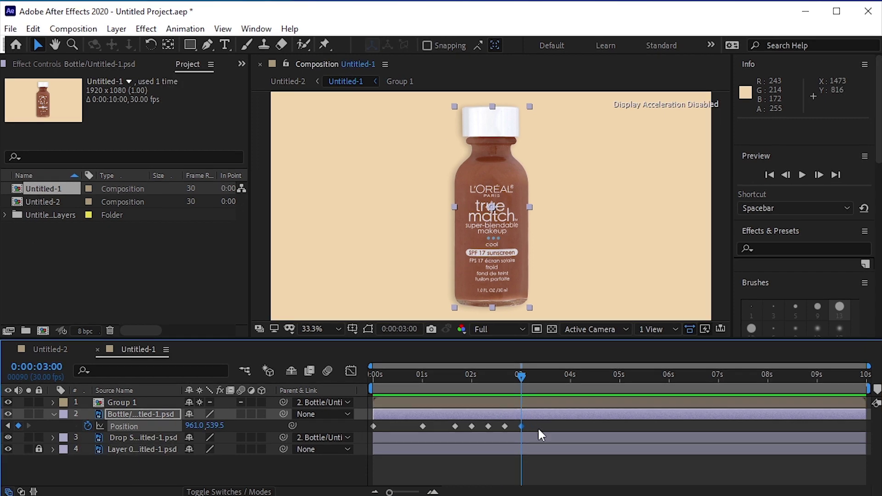
left_click(552, 455)
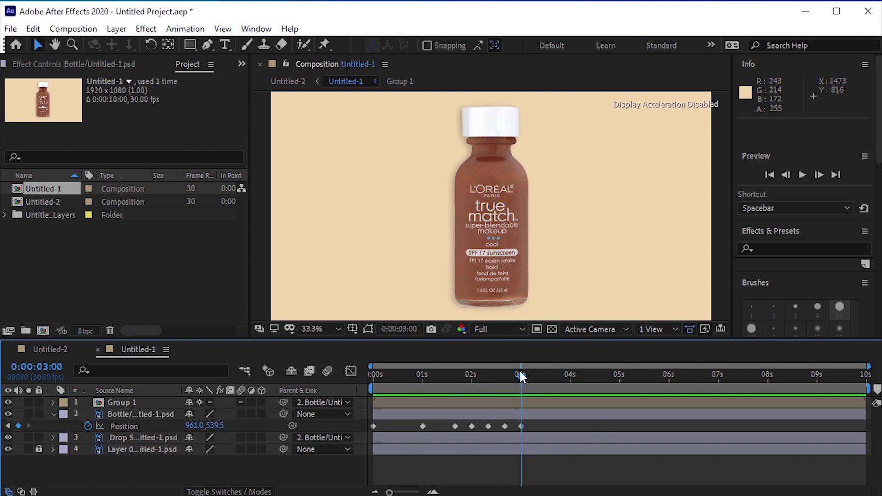
Set the first Position X to -169 and push the 1-second keyframe right to 985
left_click_drag(518, 374, 346, 396)
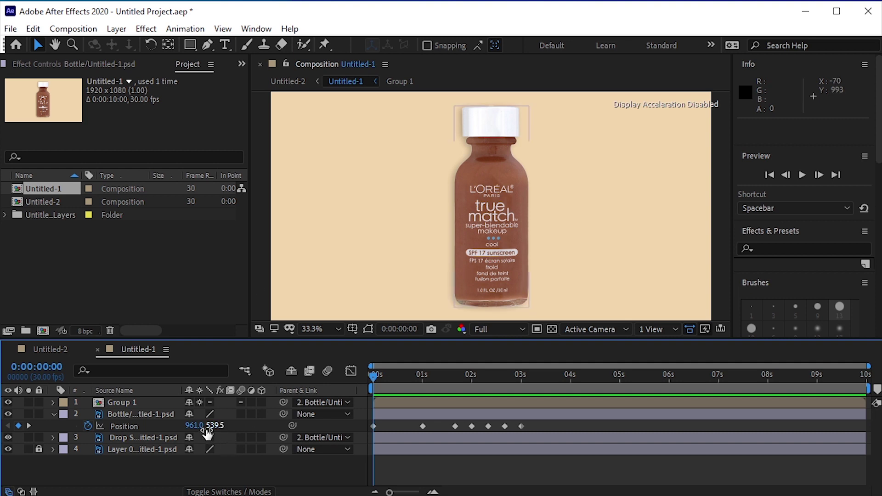
left_click_drag(199, 428, 85, 415)
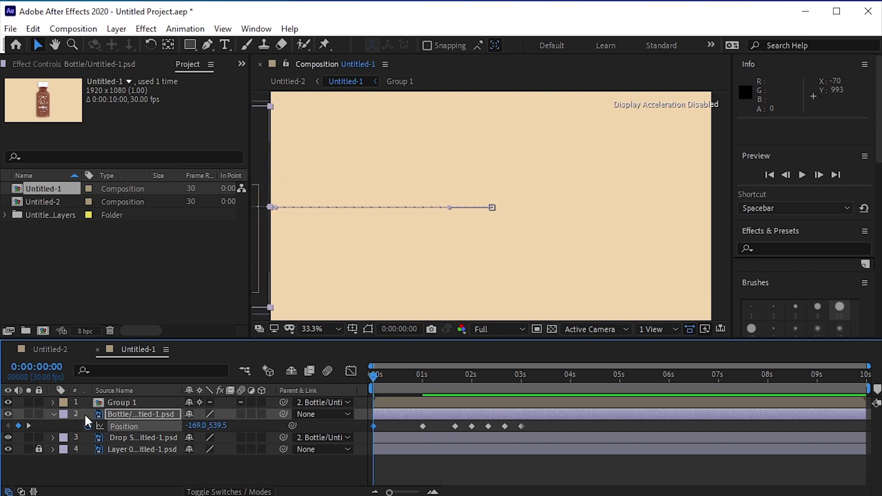
left_click(28, 426)
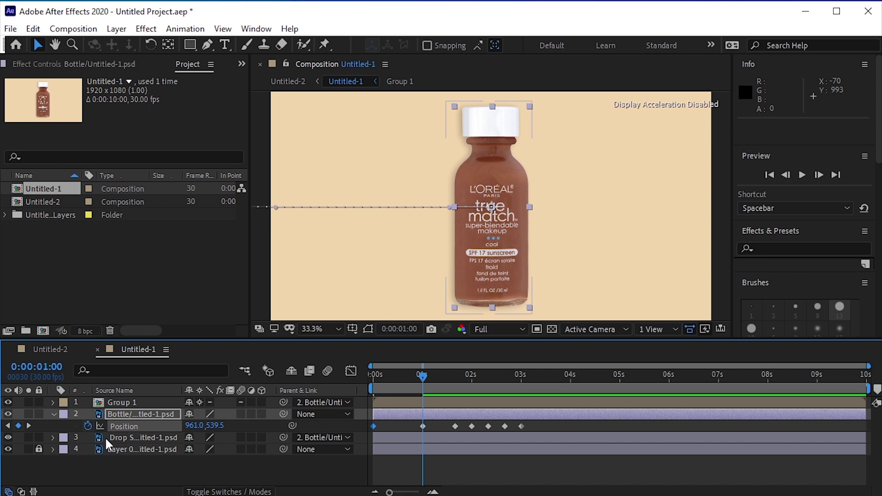
key("Right")
key("Right")
key("Right")
key("Right")
key("Right")
key("Right")
key("Right")
key("Right")
key("Right")
key("Right")
key("Right")
key("Right")
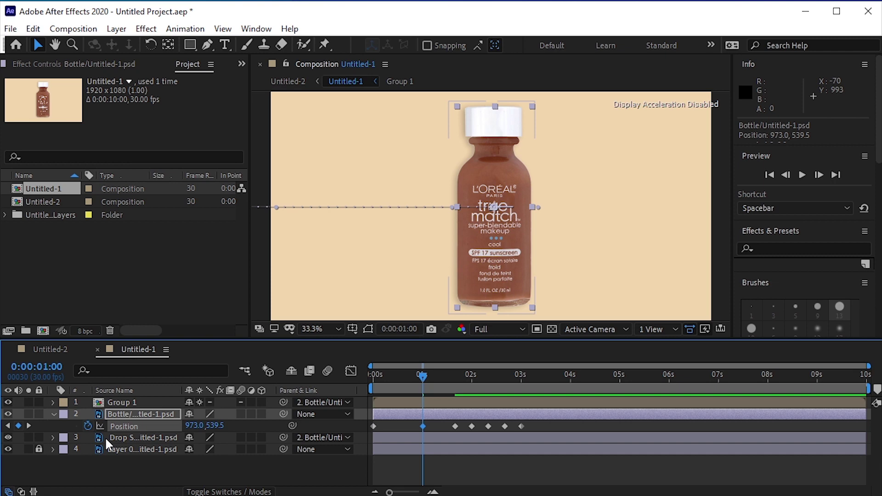
key("Right")
key("Right")
key("Right")
key("Right")
key("Right")
key("Right")
key("Right")
key("Right")
key("Right")
key("Right")
key("Right")
key("Right")
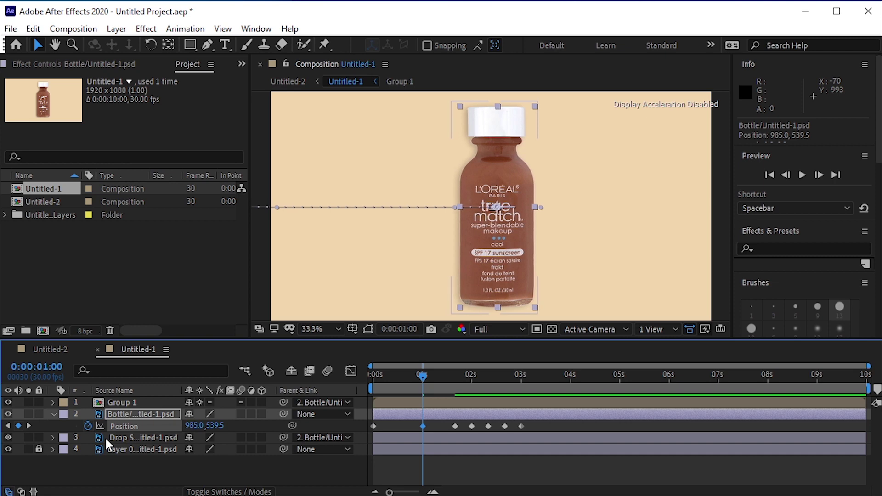
Shift the 1:20 keyframe left to 940 and the 2:00 keyframe right to 979
left_click(27, 425)
key("Left")
key("Left")
key("Left")
key("Left")
key("Left")
key("Left")
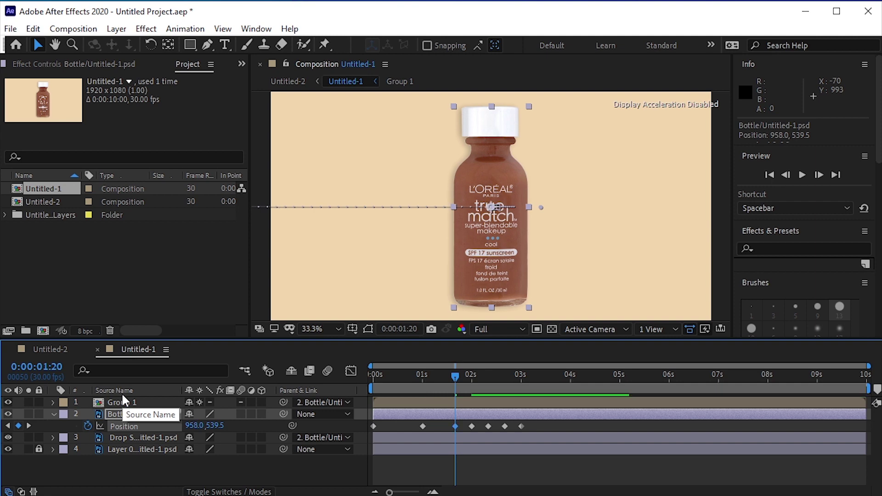
key("Left")
key("Left")
key("Left")
key("Left")
key("Left")
key("Left")
key("Left")
key("Left")
key("Left")
key("Left")
key("Left")
key("Left")
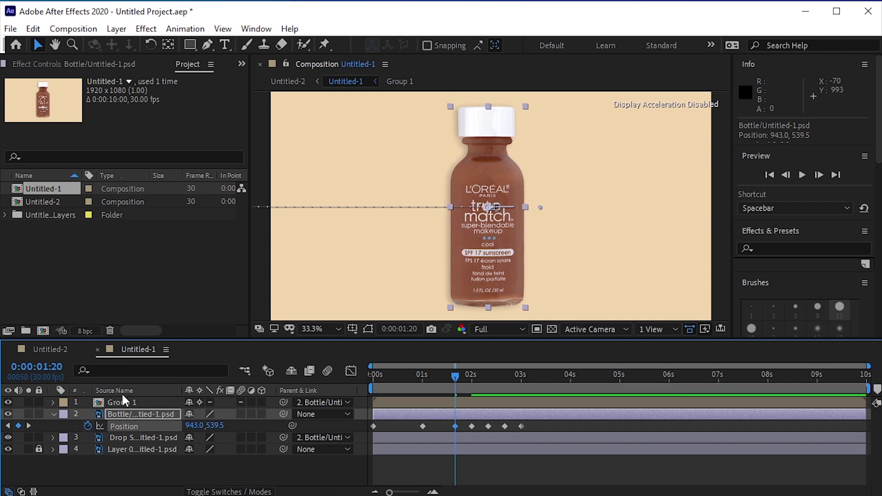
key("Left")
key("Left")
key("Left")
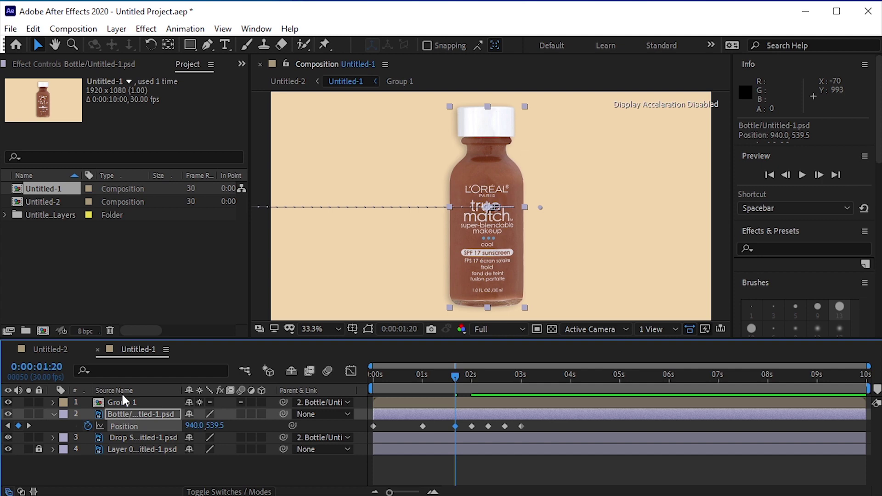
left_click(29, 426)
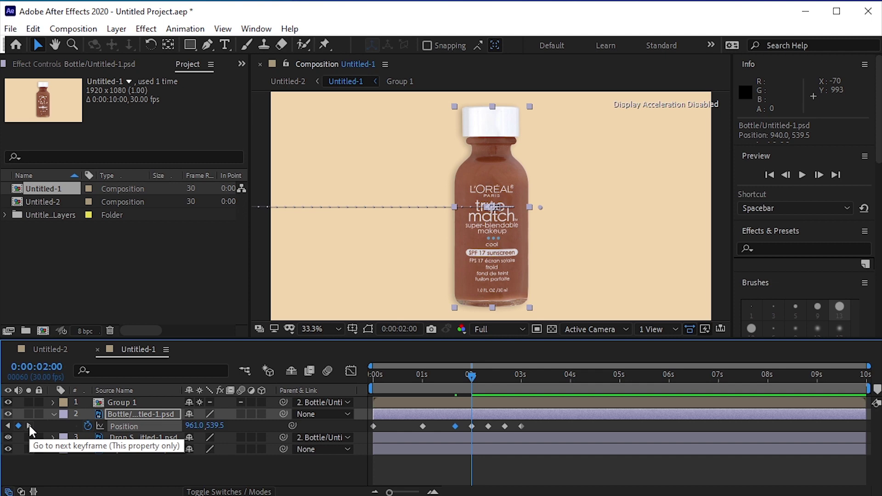
key("Right")
key("Right")
key("Right")
key("Right")
key("Right")
key("Right")
key("Right")
key("Right")
key("Right")
key("Right")
key("Right")
key("Right")
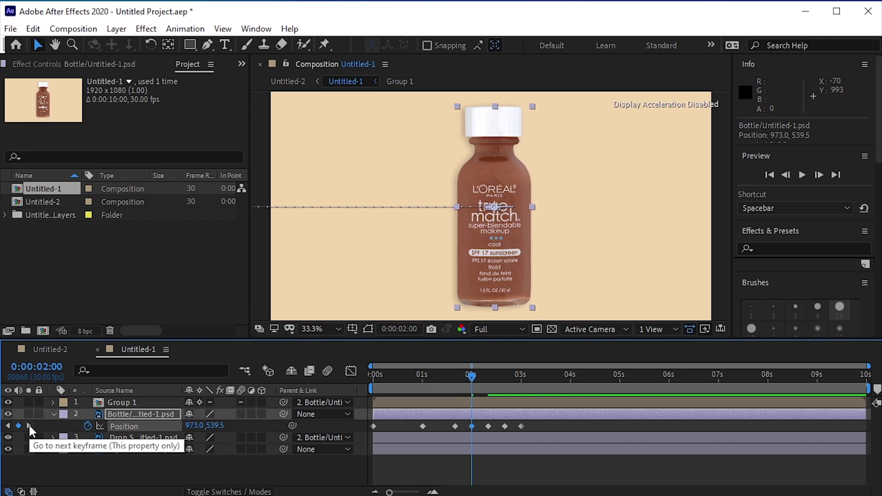
key("Right")
key("Right")
key("Right")
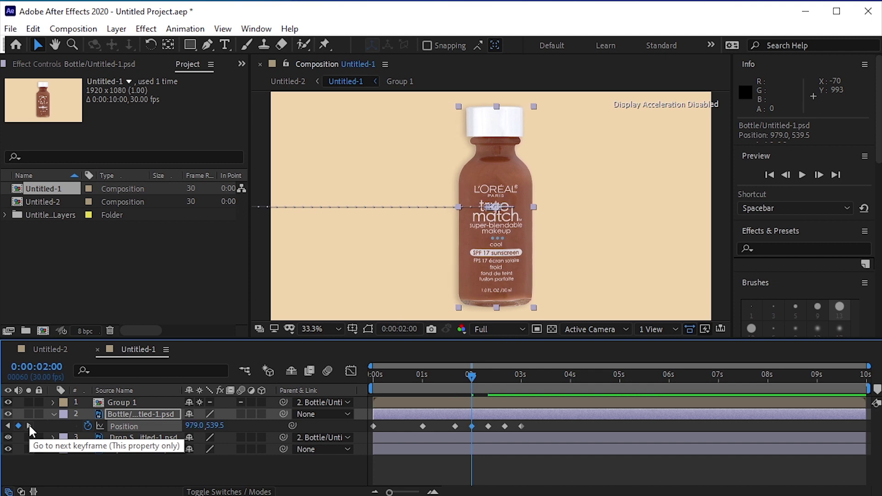
Set the 2:10 keyframe to x 949 and the 2:20 keyframe to x 970
left_click(29, 424)
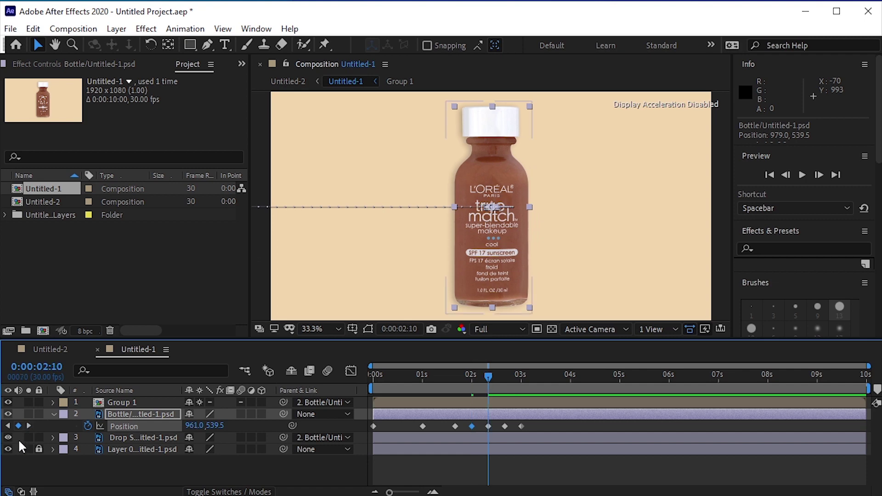
key("Left")
key("Left")
key("Left")
key("Left")
key("Left")
key("Left")
key("Left")
key("Left")
key("Left")
key("Left")
key("Left")
key("Left")
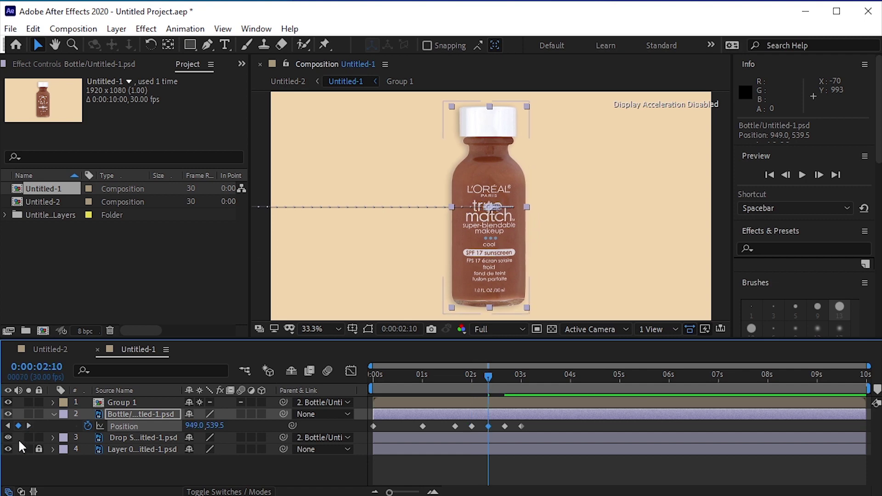
left_click(29, 425)
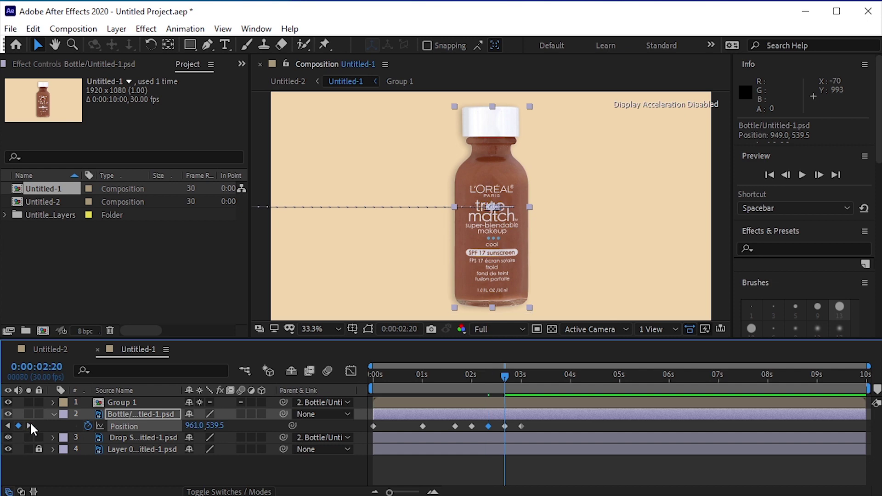
key("Right")
key("Right")
key("Right")
key("Right")
key("Right")
key("Right")
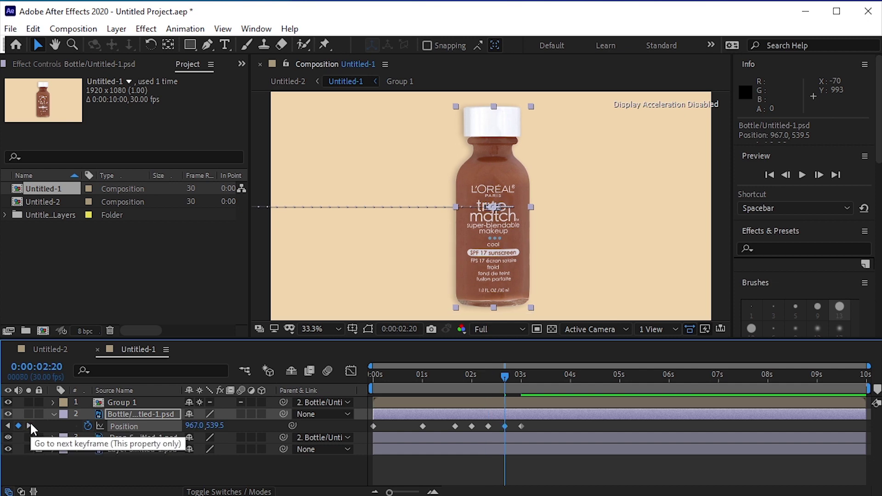
key("Right")
key("Right")
key("Right")
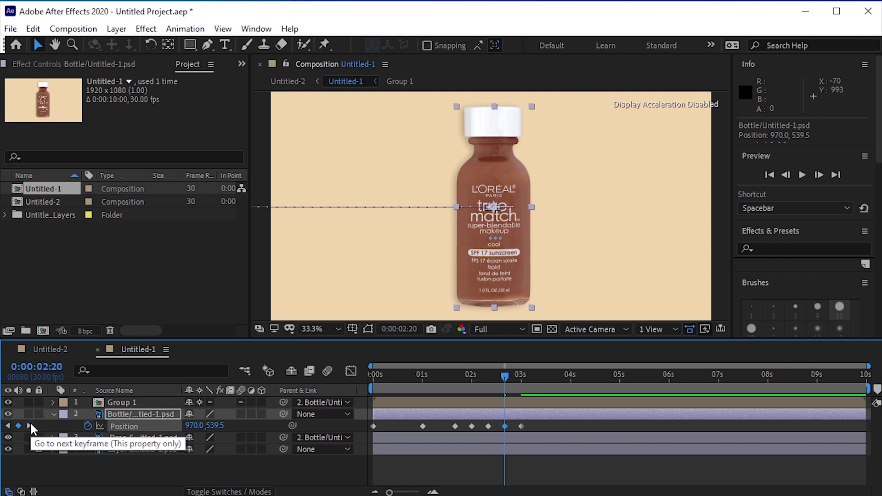
left_click(29, 424)
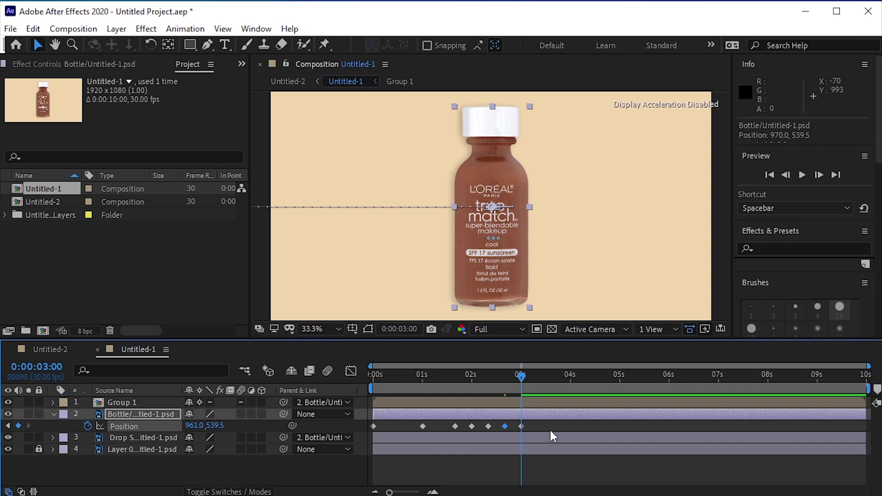
Preview the bottle's slide-in animation from the start
left_click_drag(522, 370, 340, 371)
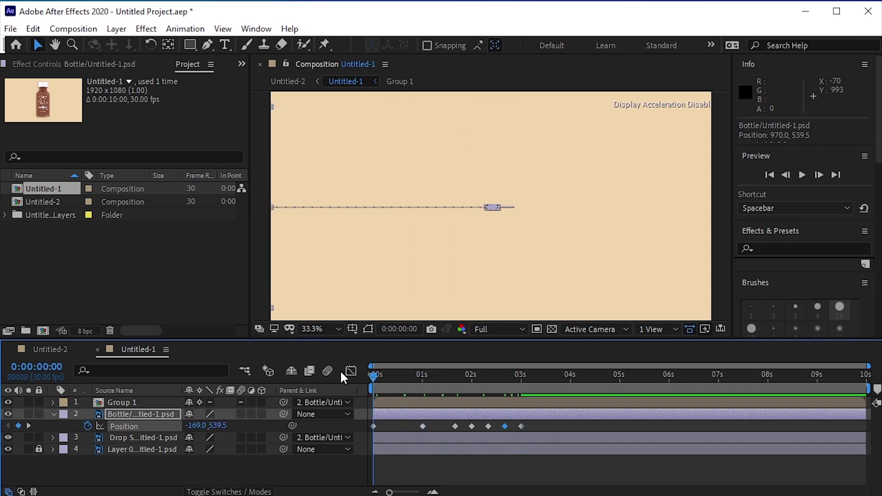
left_click(544, 473)
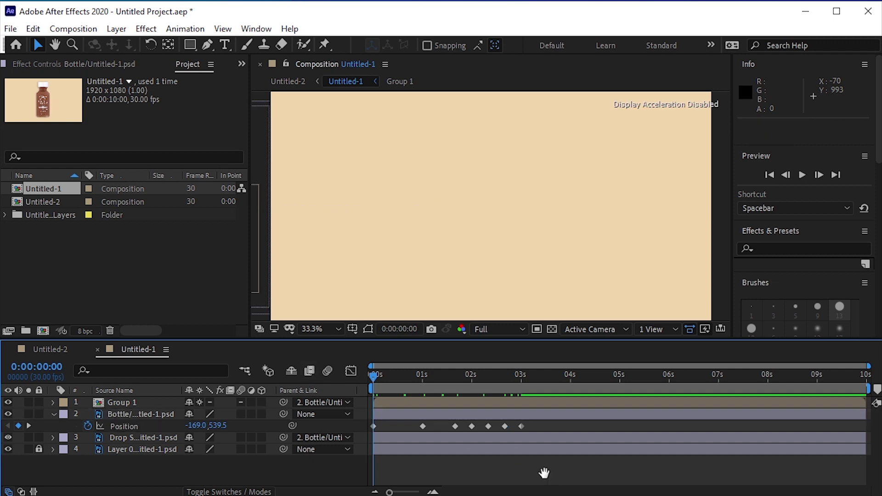
key("space")
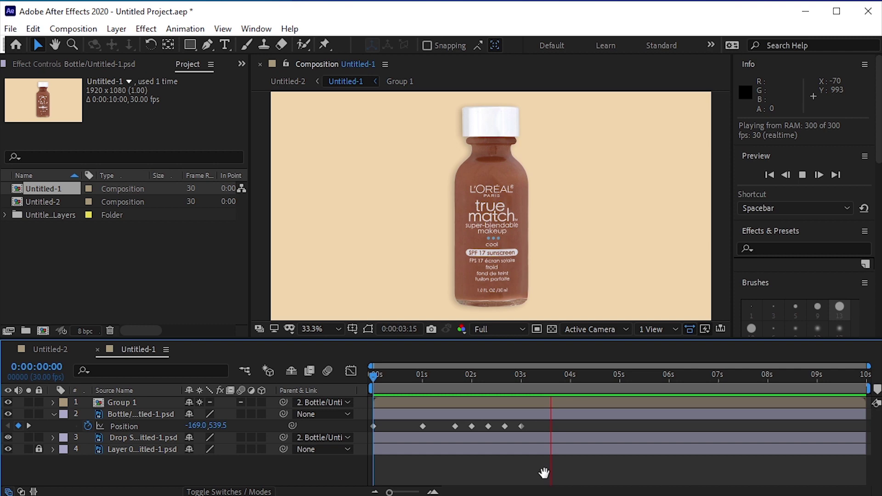
key("space")
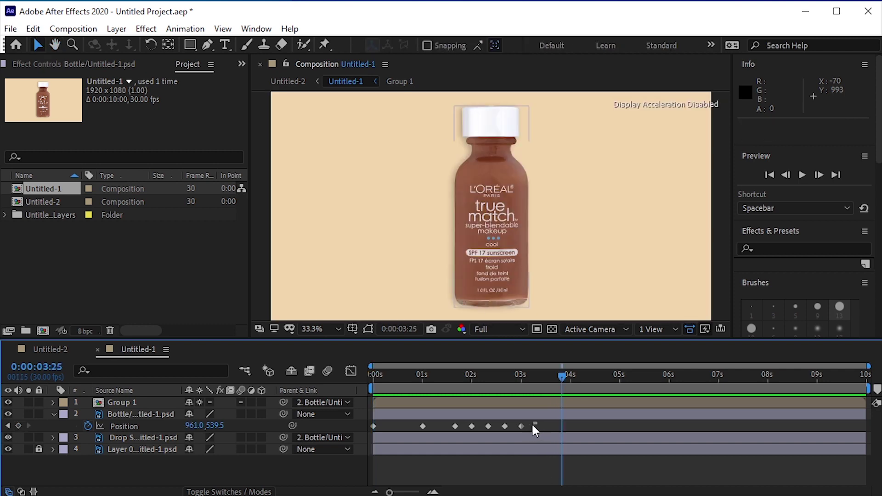
Set all of the Bottle's Position keyframes to Linear spatial interpolation
left_click_drag(537, 422, 370, 430)
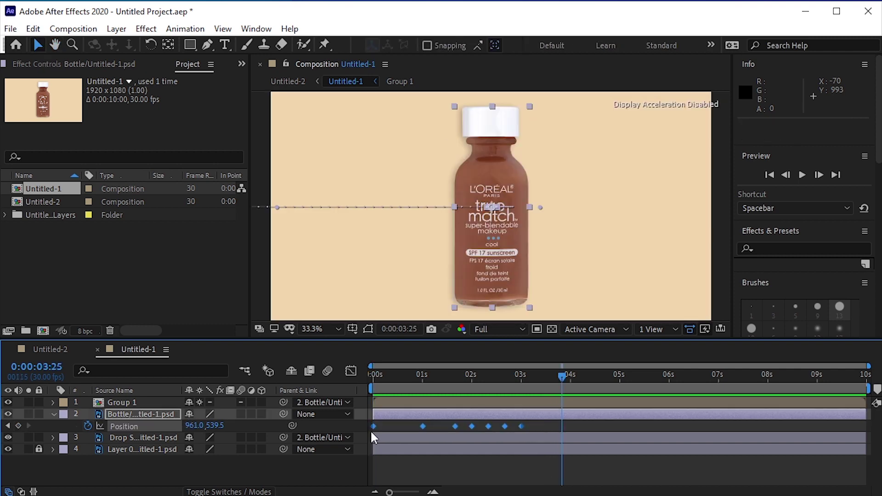
right_click(385, 423)
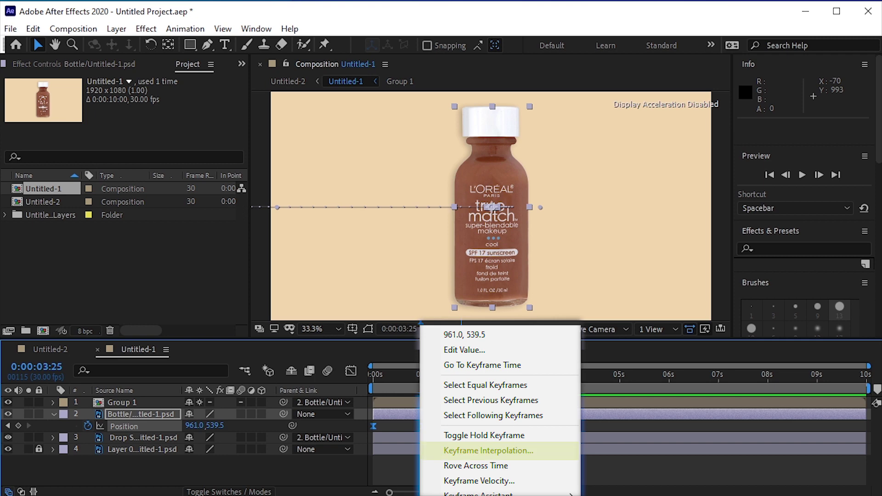
left_click(486, 451)
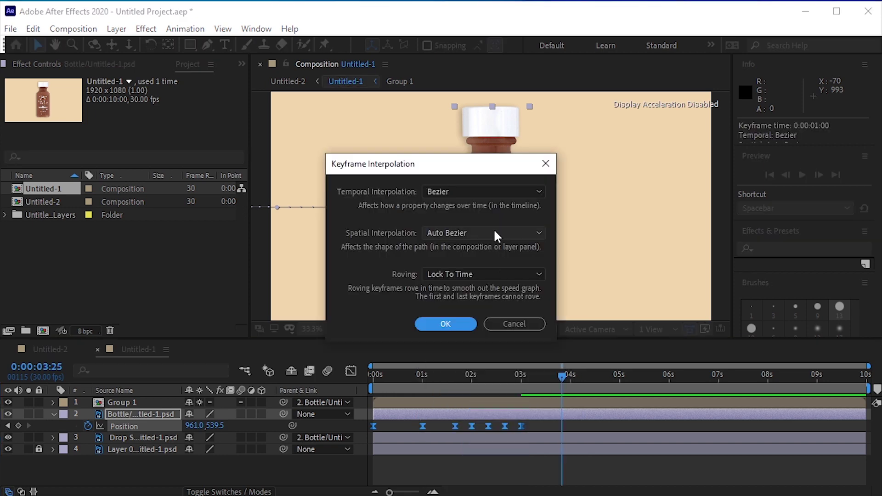
left_click(481, 232)
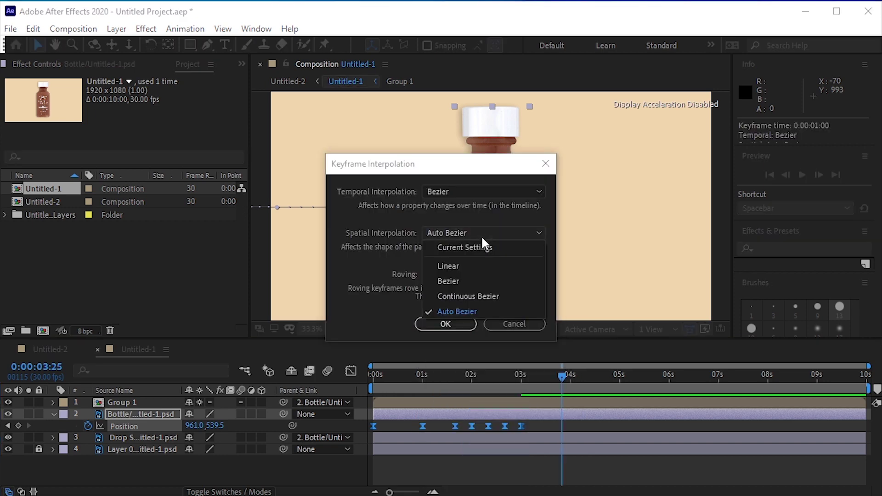
left_click(481, 264)
left_click(446, 325)
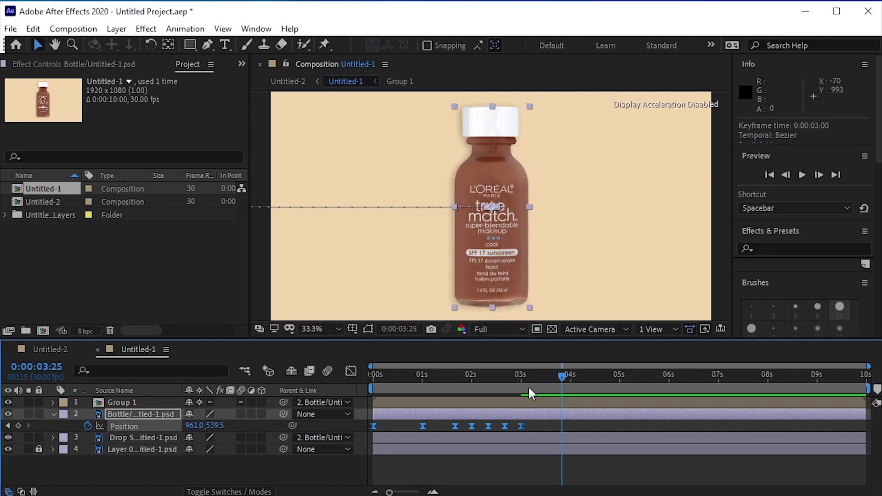
left_click_drag(517, 376, 362, 389)
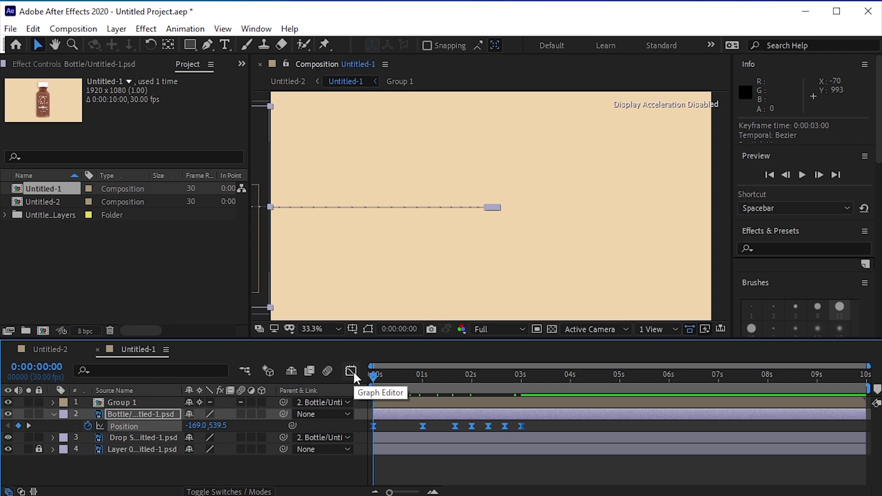
In the Graph Editor, raise the 1-second keyframe's influence to about 52%, then preview
left_click(351, 371)
mouse_move(423, 461)
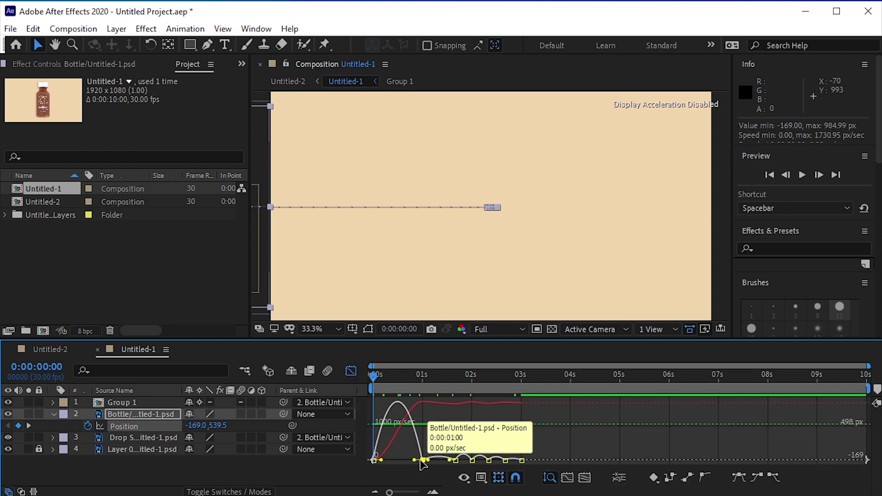
left_click(422, 461)
left_click_drag(413, 459, 404, 458)
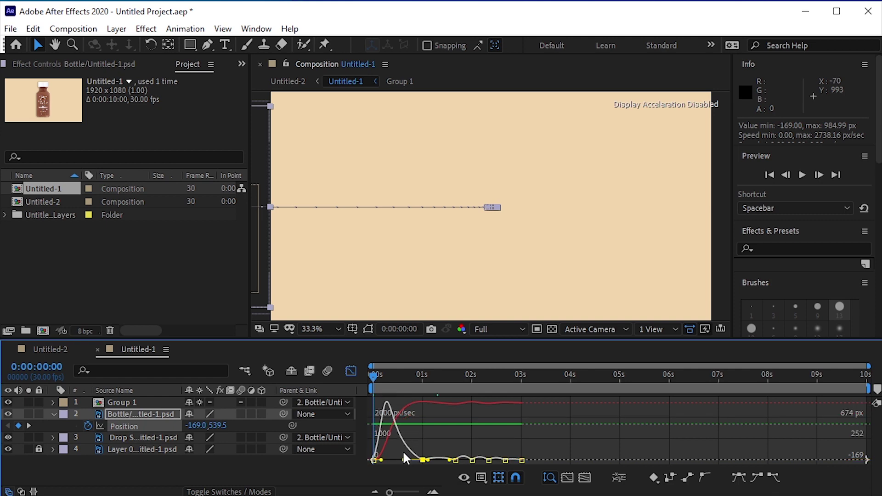
left_click(353, 372)
key("space")
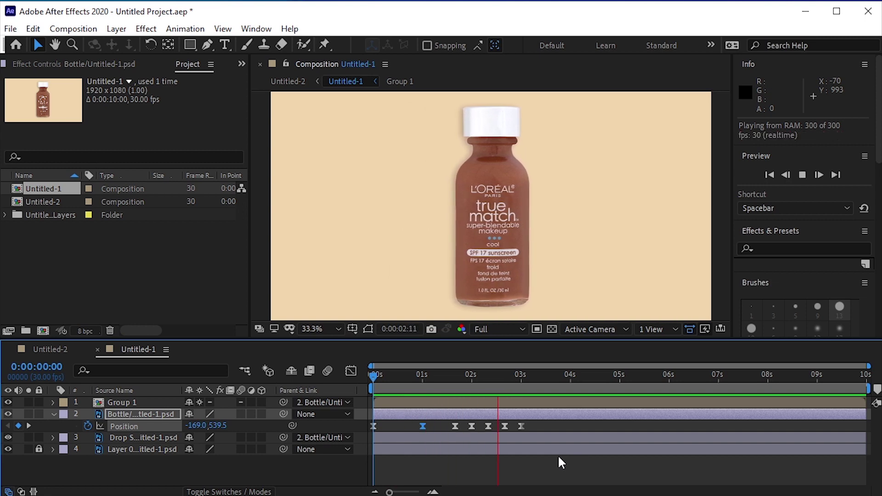
left_click_drag(568, 373, 328, 376)
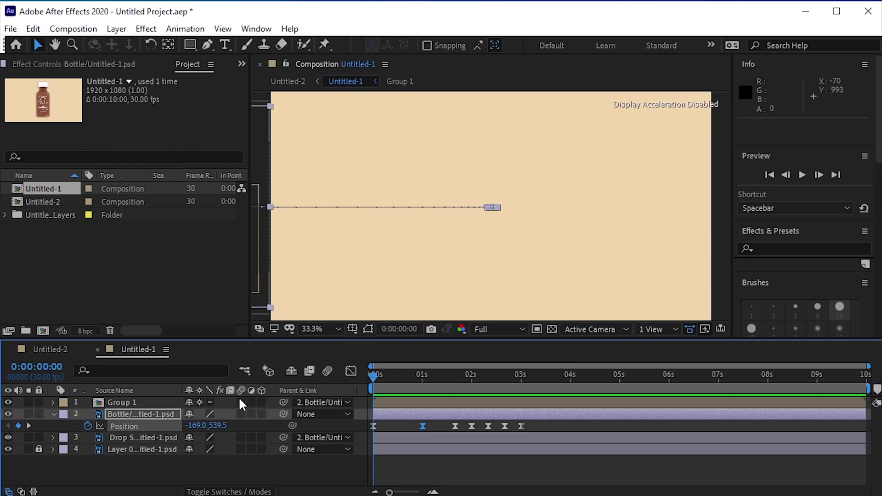
Enable motion blur on the Bottle layer and the layer beneath it, then collapse Position
left_click(241, 414)
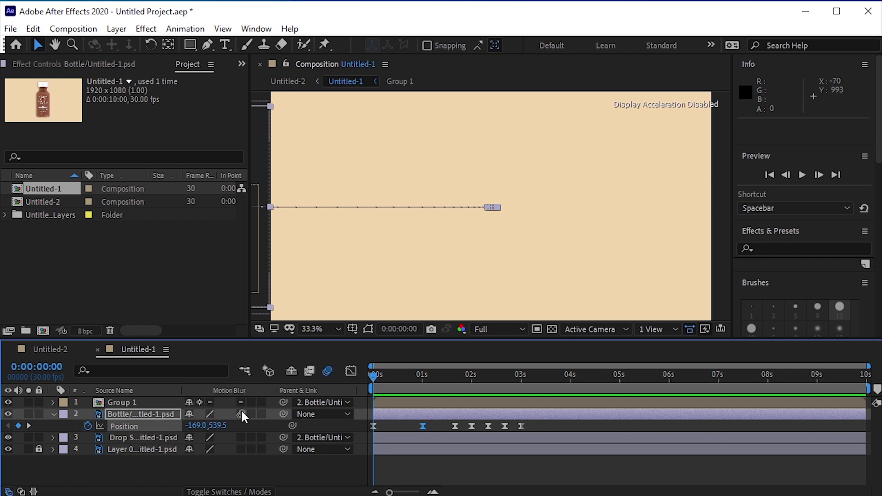
left_click(243, 436)
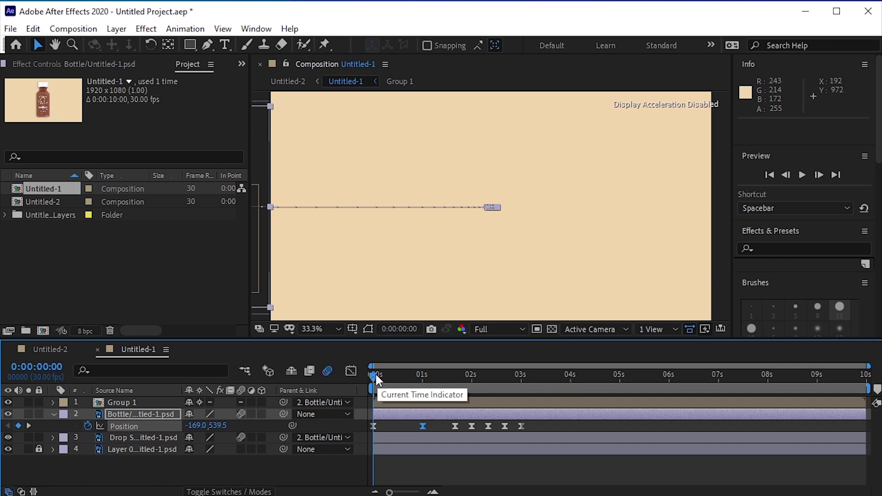
left_click_drag(376, 373, 426, 397)
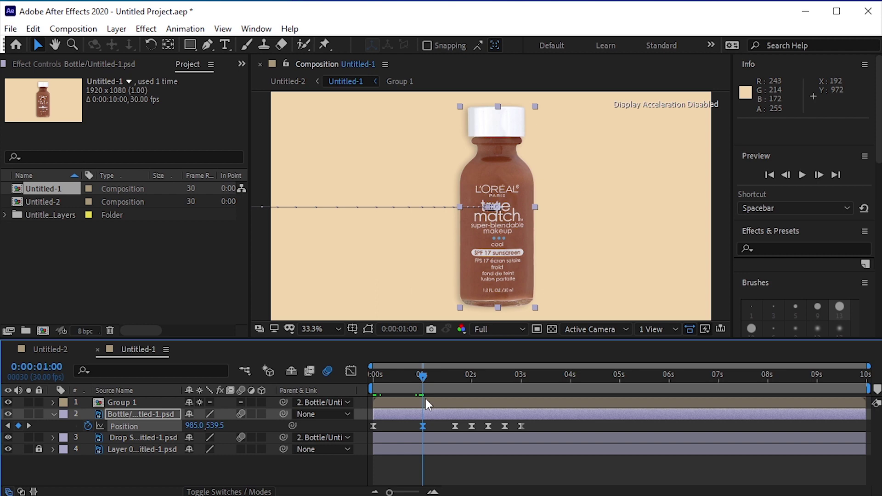
left_click(52, 414)
left_click(125, 459)
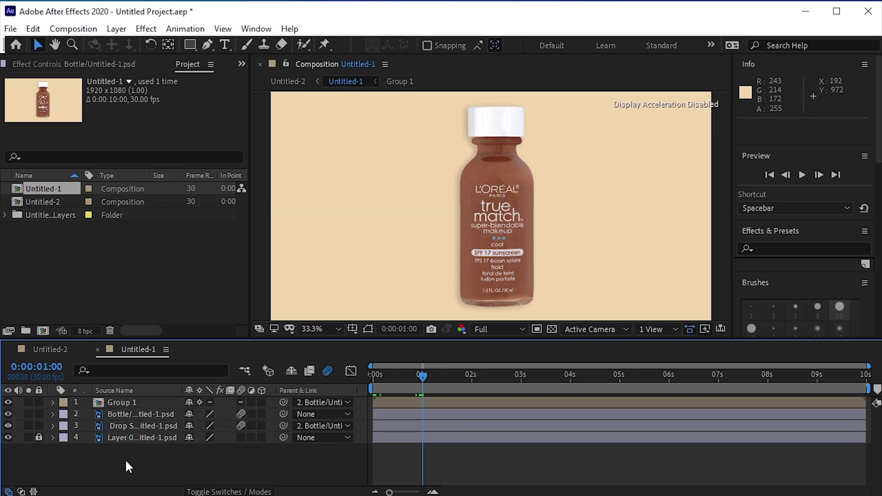
Inside Group 1, show Layer 2's tan background and duplicate Text into Text 2 on the left
double_click(94, 401)
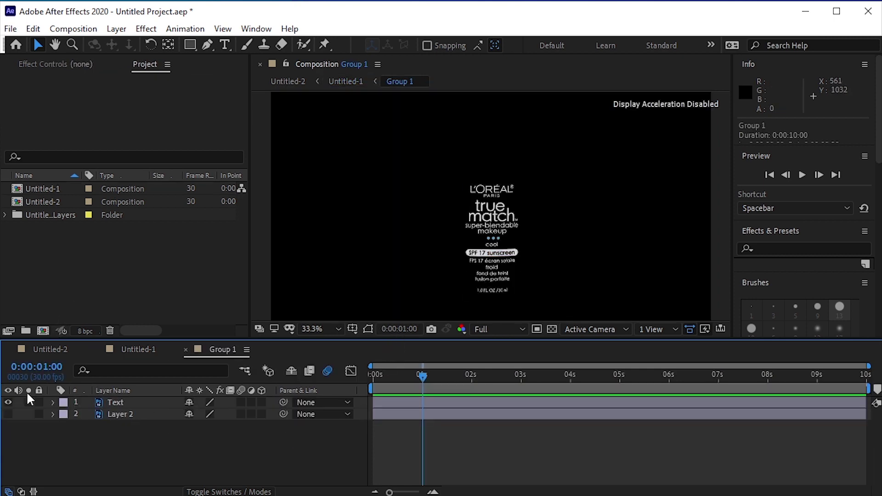
left_click(8, 413)
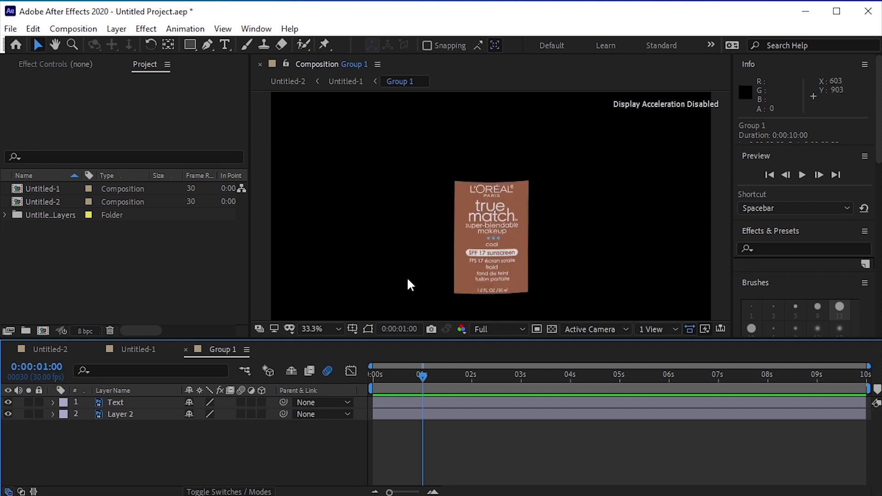
left_click(496, 252)
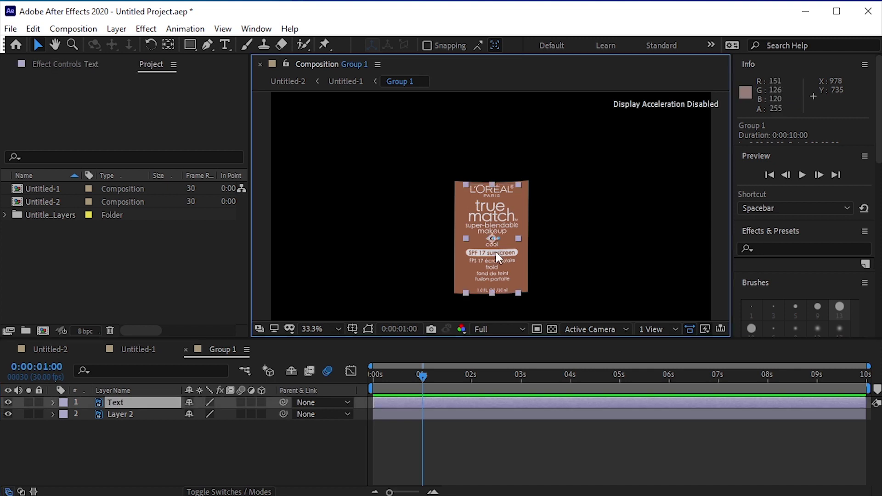
key("ctrl+d")
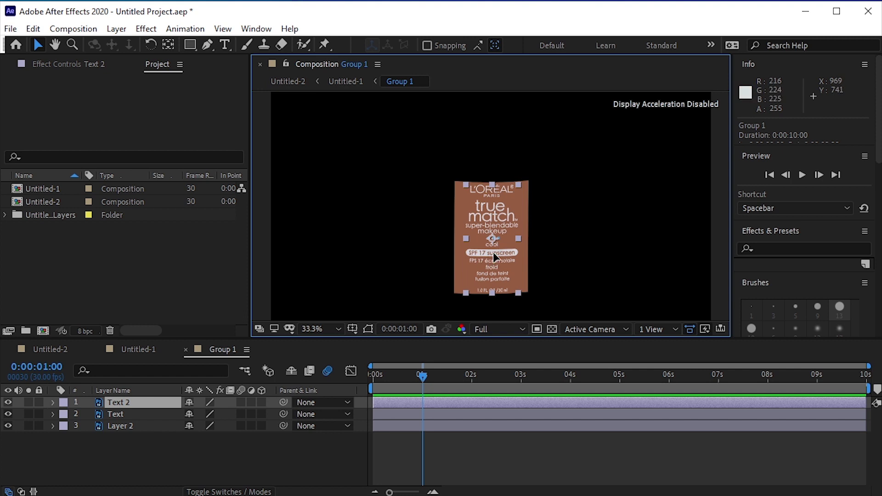
left_click_drag(492, 252, 424, 258)
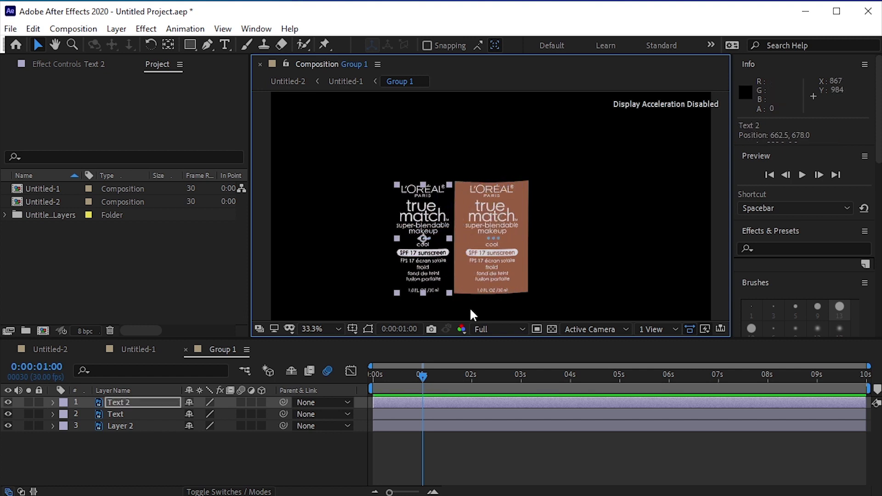
Add Text 3 further left, then duplicate Text 2 and 3 and move the copies right
key("ctrl+d")
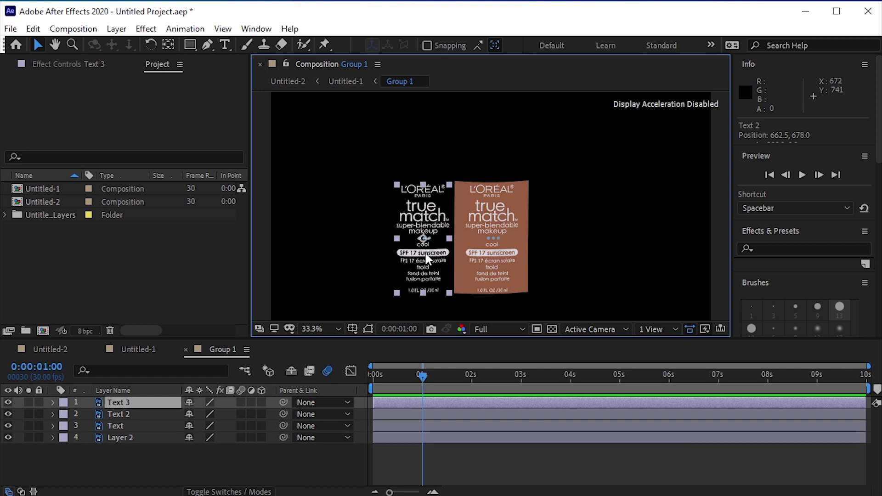
left_click_drag(432, 259, 361, 252)
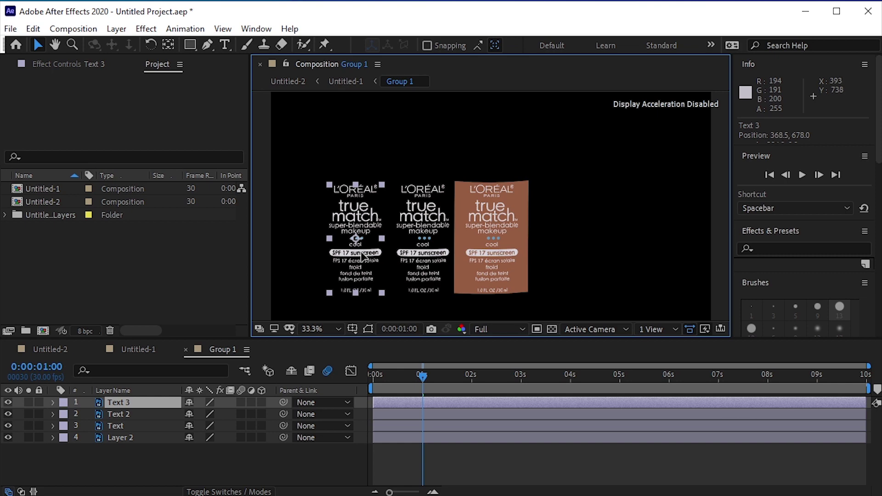
left_click_drag(361, 256, 358, 255)
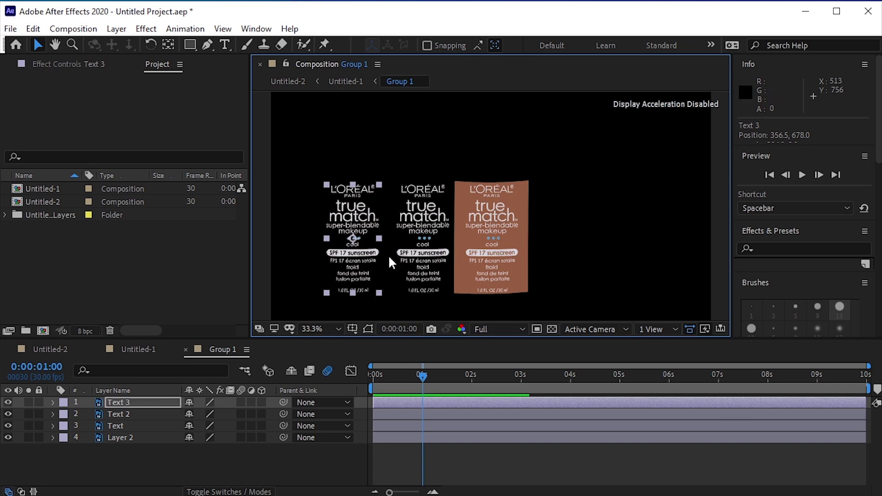
left_click(421, 244, "shift")
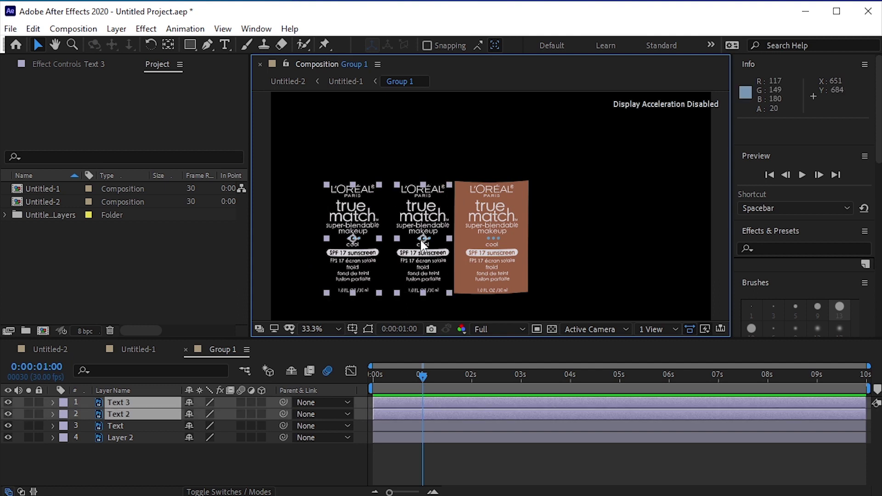
key("ctrl+d")
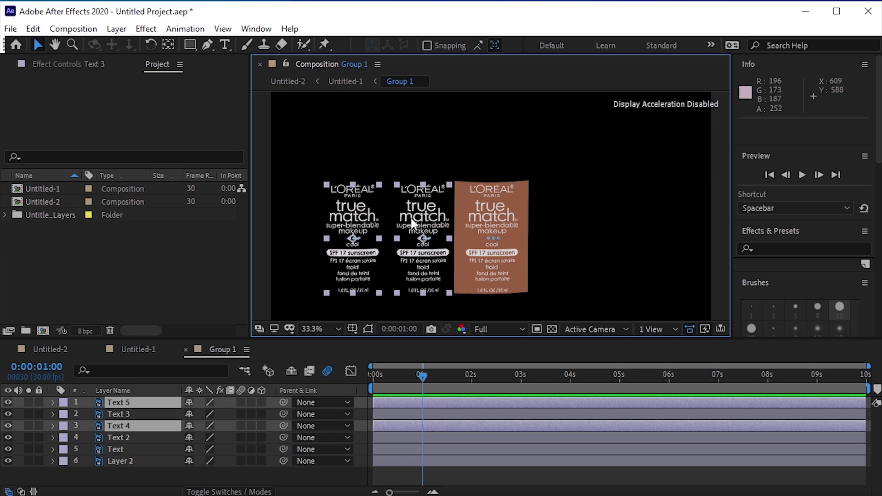
left_click_drag(412, 223, 618, 223)
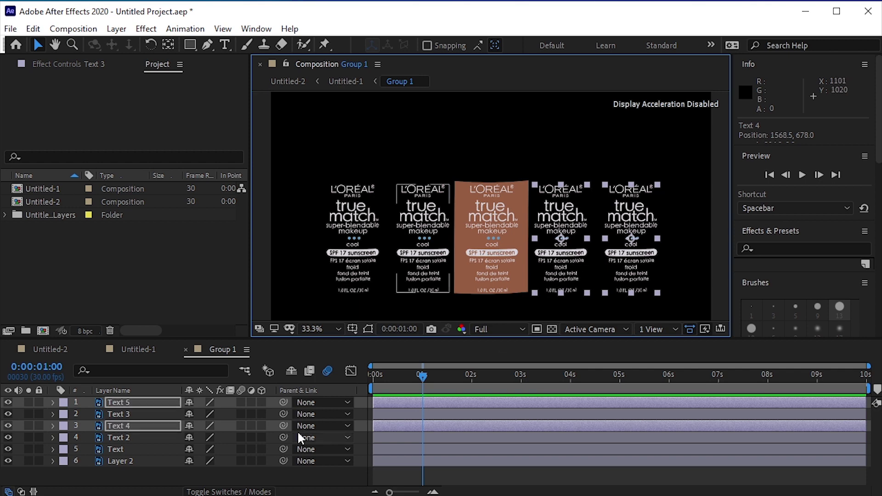
Pre-compose the five label layers, Text 5 through Text, into one precomp named 'Text'
left_click(153, 470)
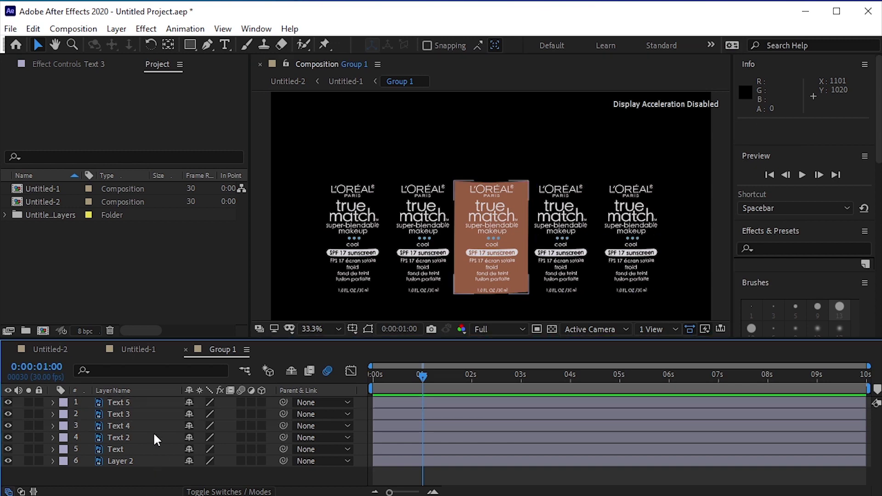
left_click(129, 399)
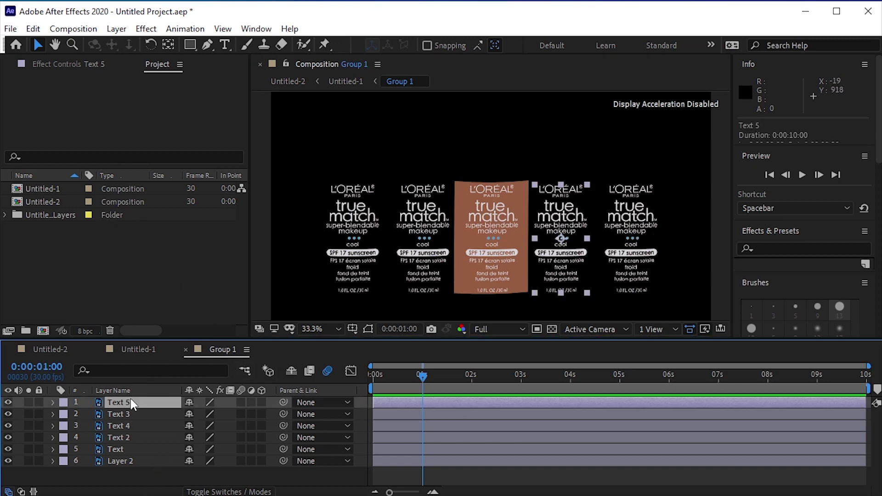
left_click(139, 448, "shift")
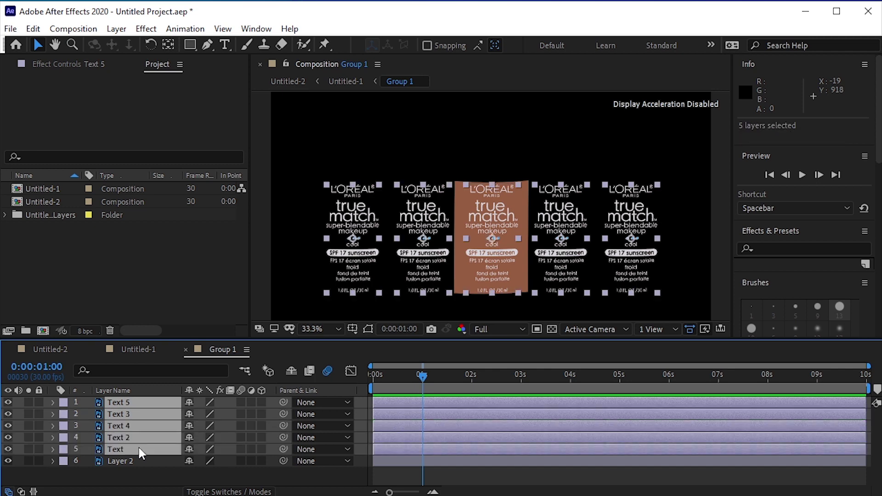
left_click(111, 34)
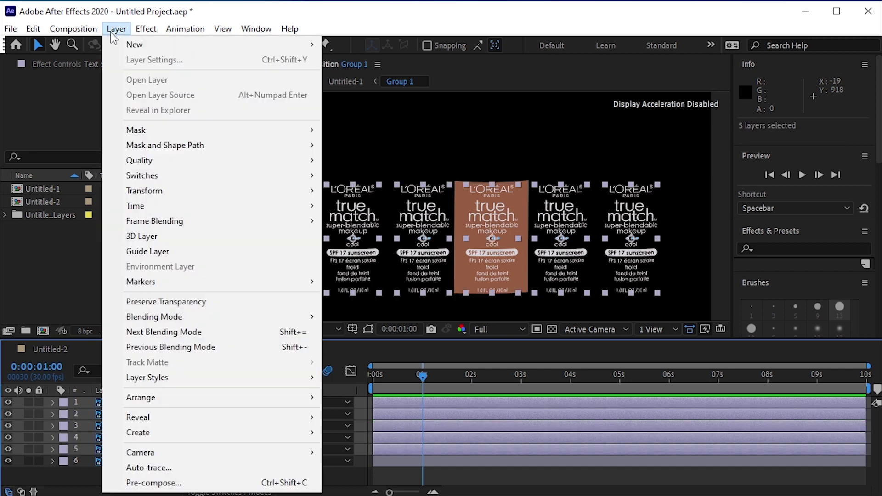
left_click(247, 482)
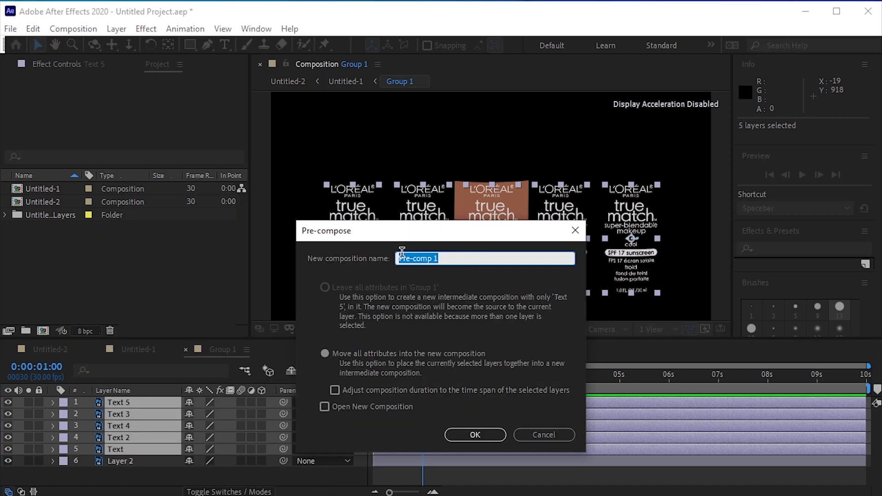
type("Text")
key("Return")
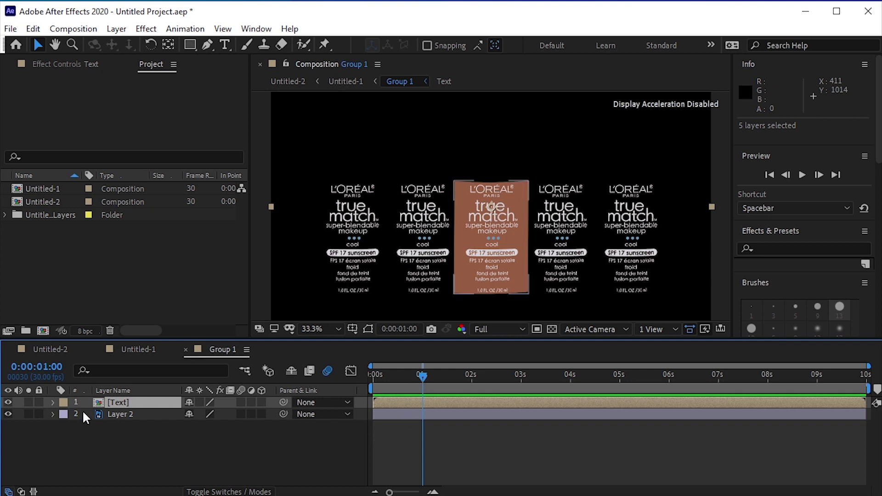
Keyframe the Text precomp's Position at 0:00 and 1 second, with X about 624 at the start
key("p")
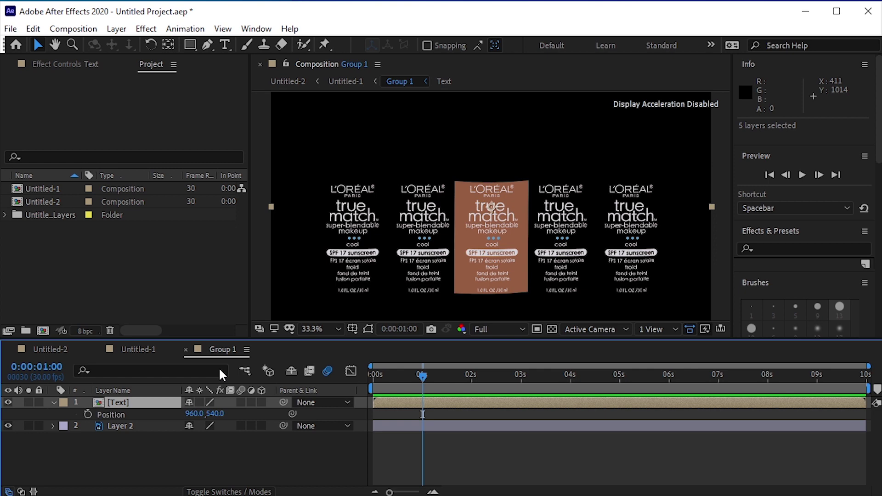
left_click_drag(416, 374, 348, 381)
left_click(86, 413)
left_click_drag(374, 375, 422, 396)
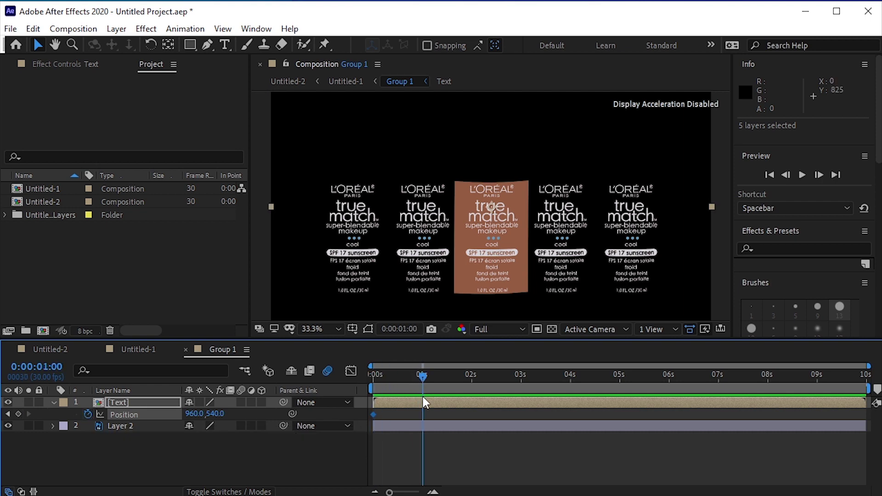
left_click(20, 413)
left_click(7, 414)
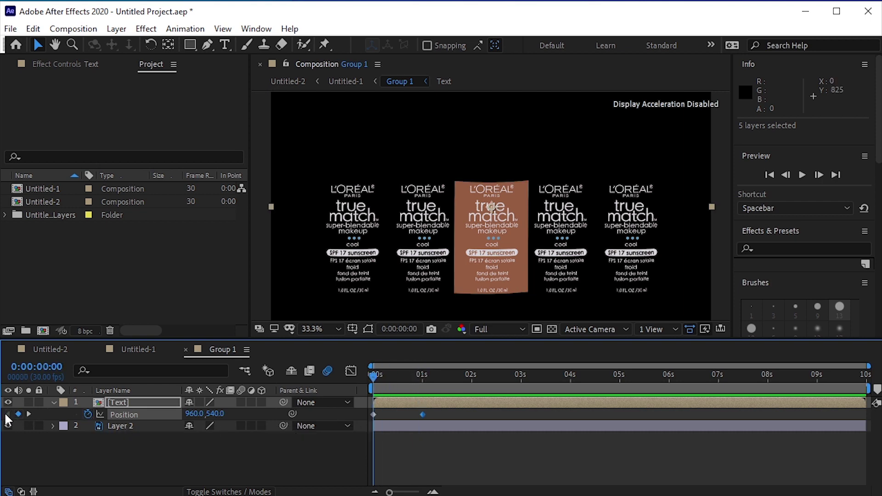
left_click_drag(202, 413, 133, 411)
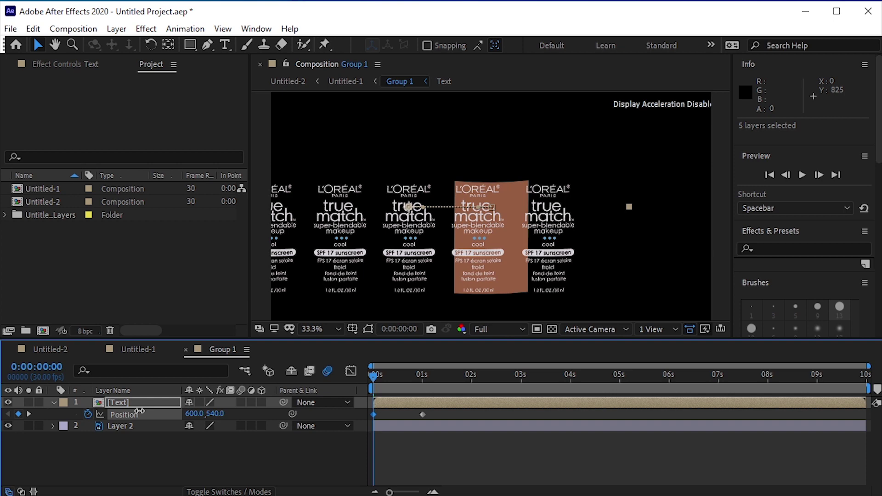
left_click_drag(140, 411, 149, 412)
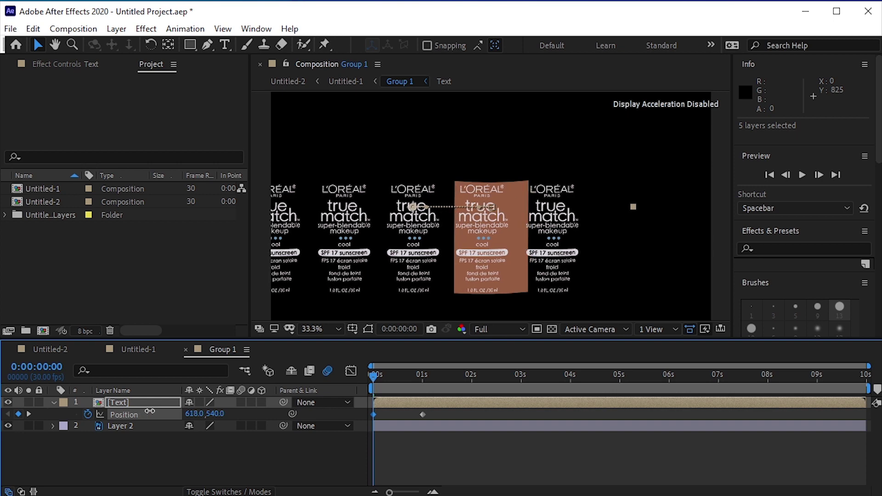
left_click_drag(149, 411, 155, 411)
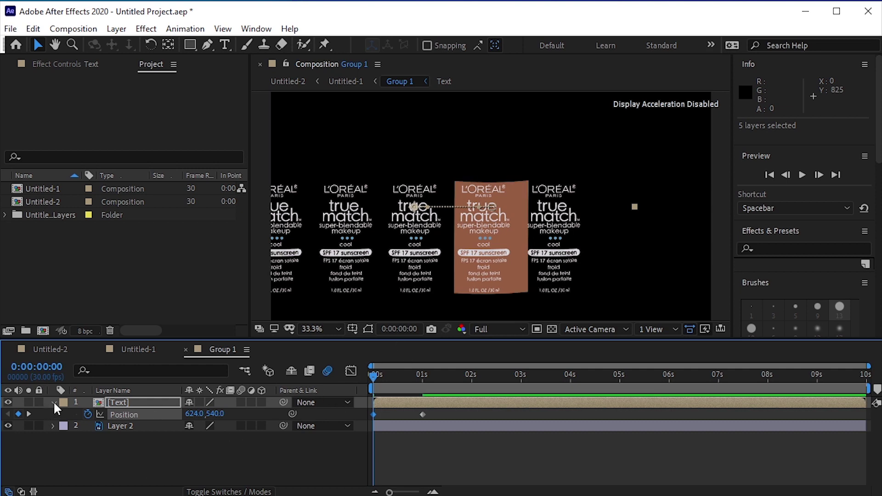
Preview the slide, then apply Easy Ease to both Position keyframes
key("space")
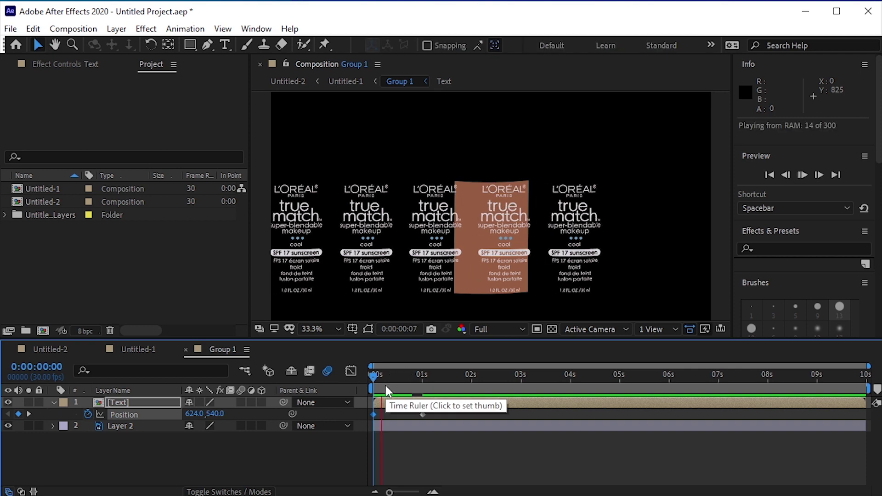
key("space")
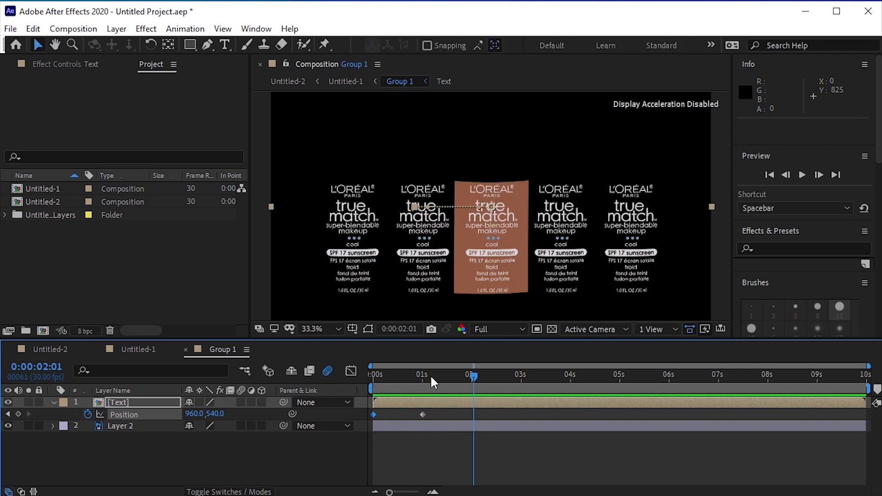
left_click(437, 415)
left_click_drag(436, 408, 370, 427)
key("F9")
left_click_drag(475, 375, 351, 399)
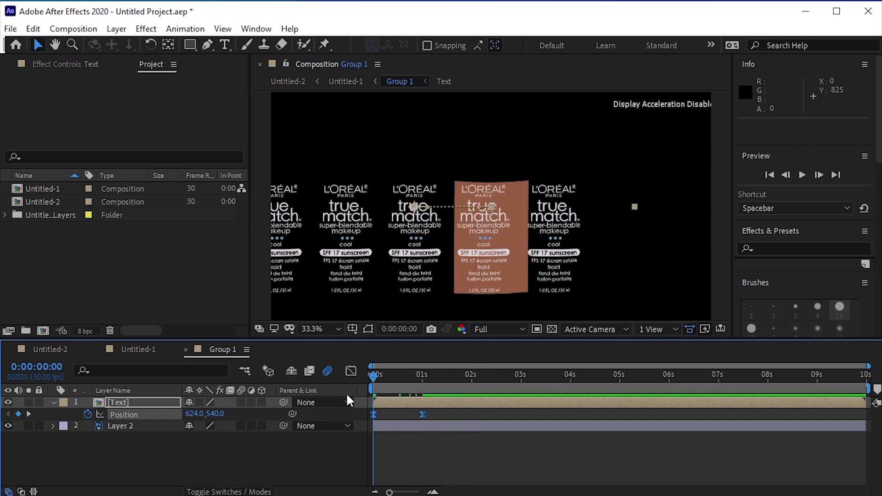
Duplicate Layer 2 and move the copy above the Text precomp
left_click(54, 402)
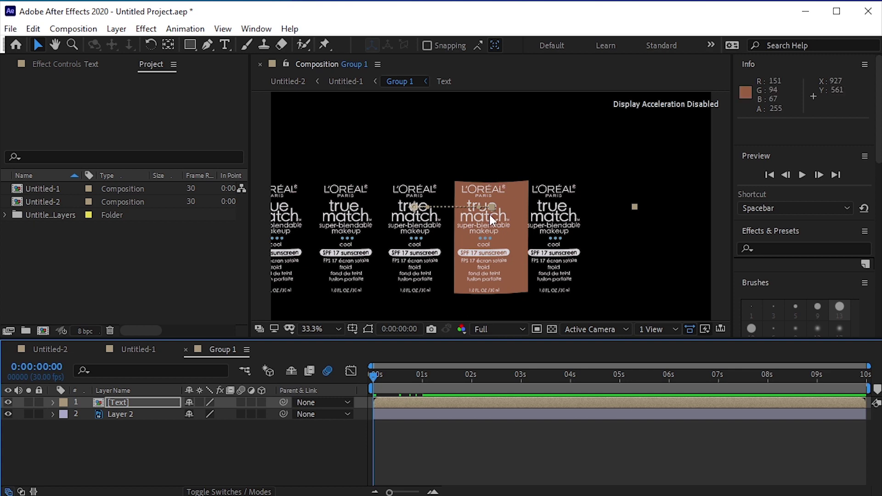
left_click(124, 416)
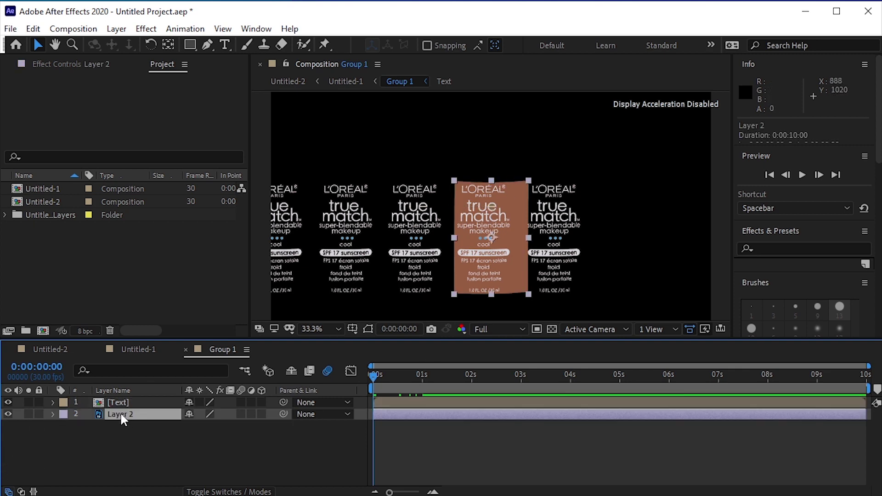
key("ctrl+d")
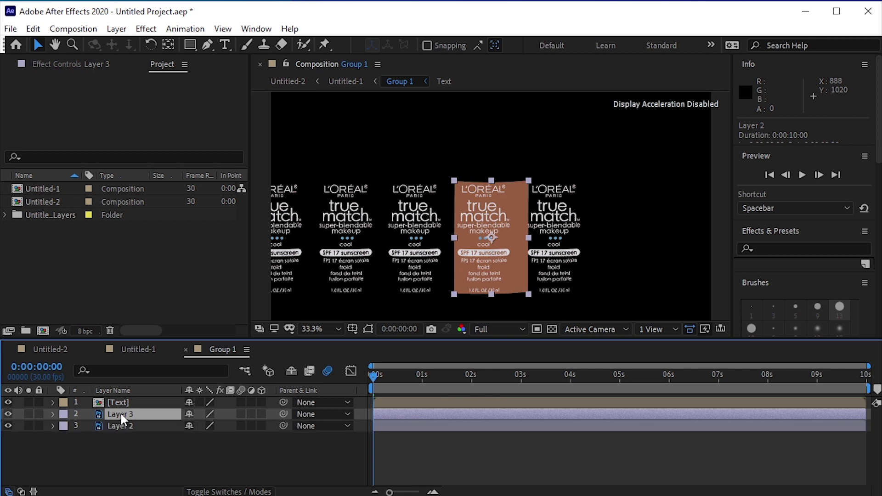
left_click_drag(123, 418, 124, 405)
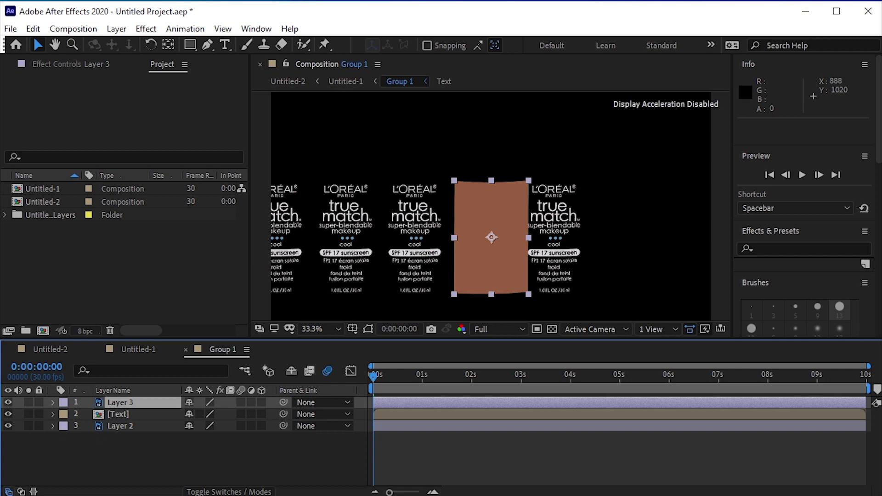
Set the Text precomp's track matte to Alpha Matte using Layer 3
left_click(21, 490)
left_click(125, 414)
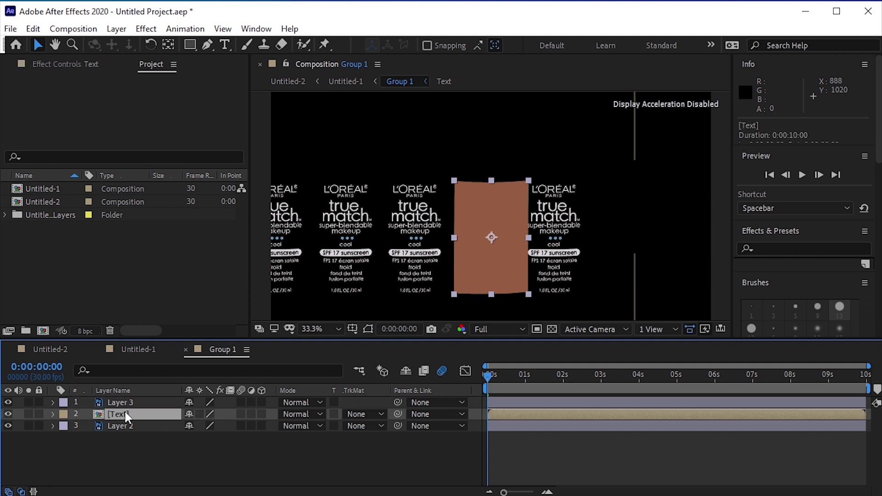
left_click(359, 416)
left_click(385, 454)
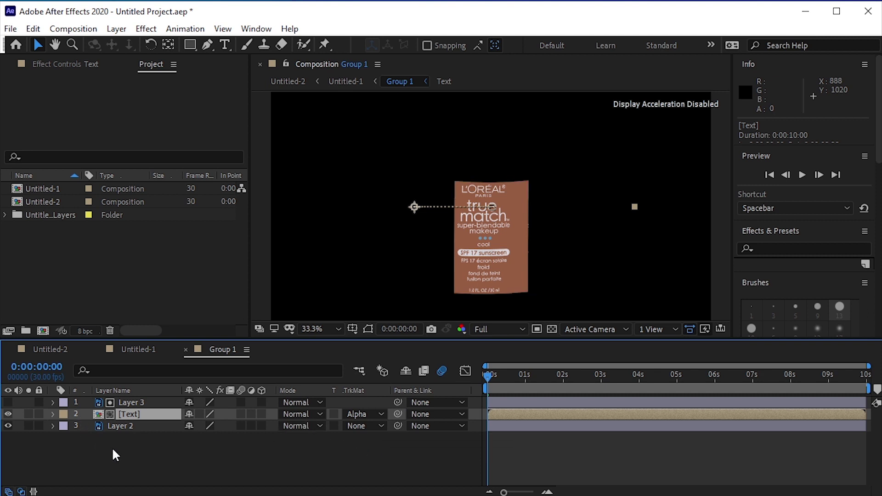
Hide Layer 2's brown shape and preview the matted text animation
left_click(161, 459)
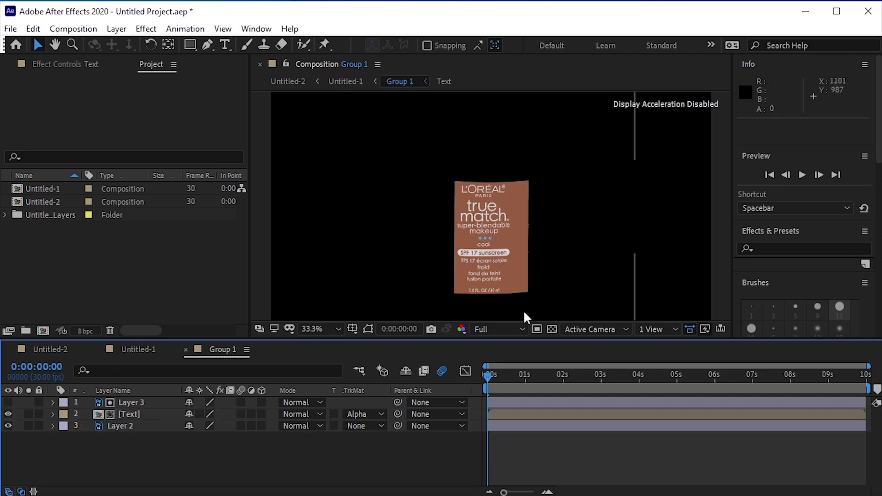
key("space")
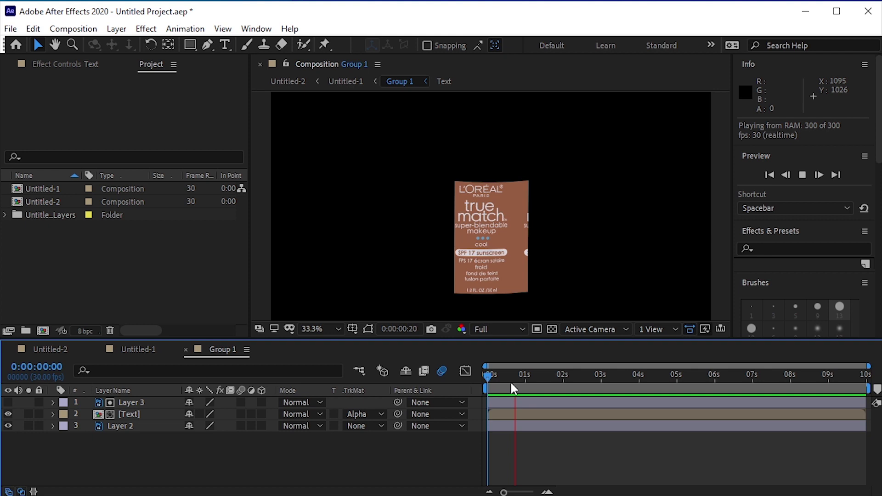
key("space")
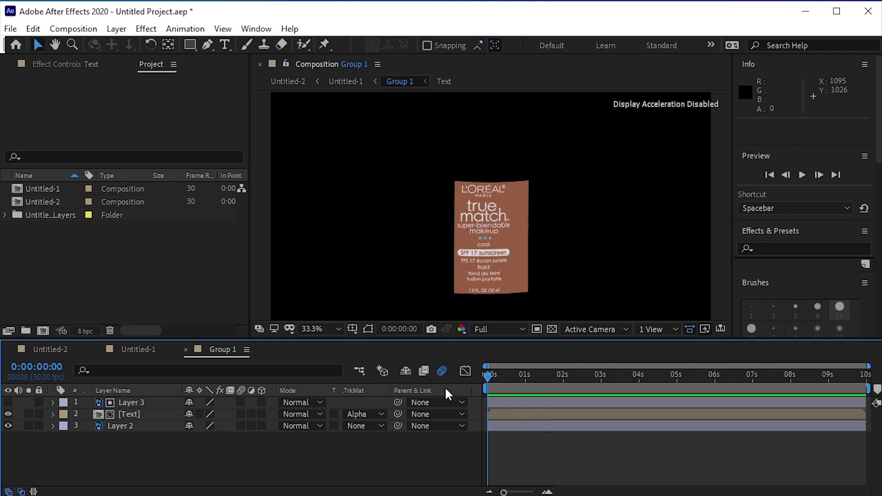
left_click(8, 425)
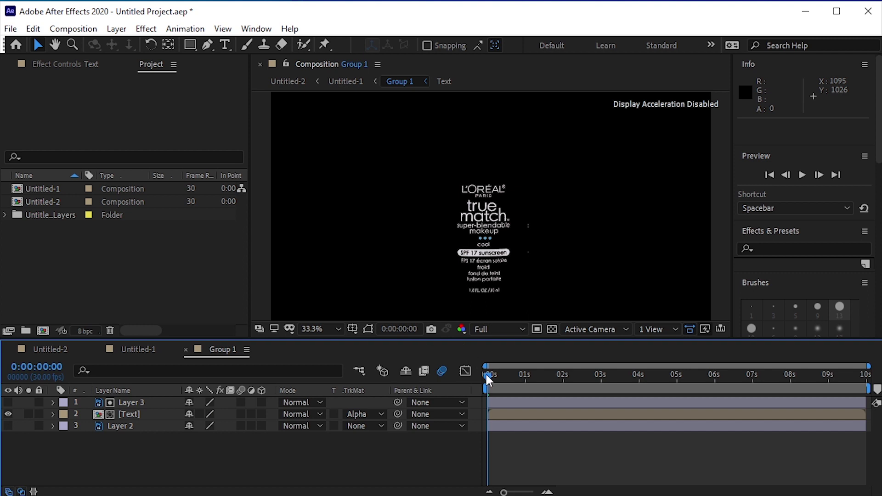
key("space")
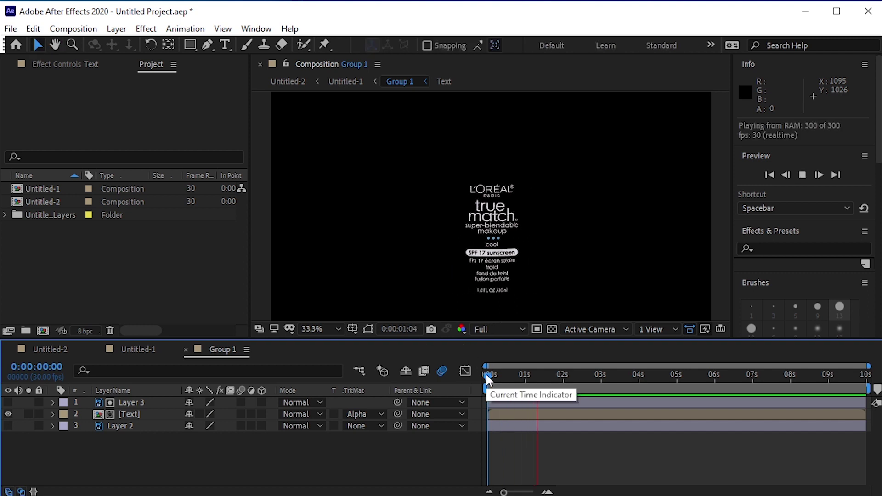
key("space")
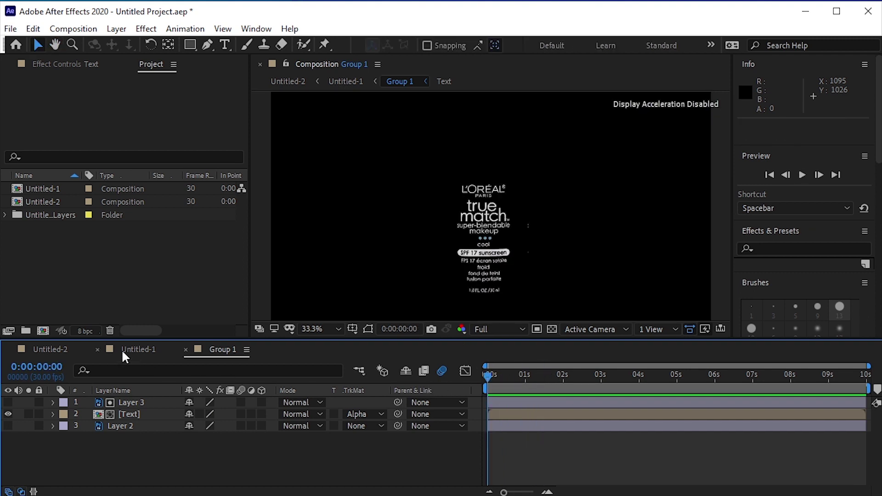
Switch to Untitled-1, preview the bottle animation, and set the time to 0:00:02:04
left_click(138, 350)
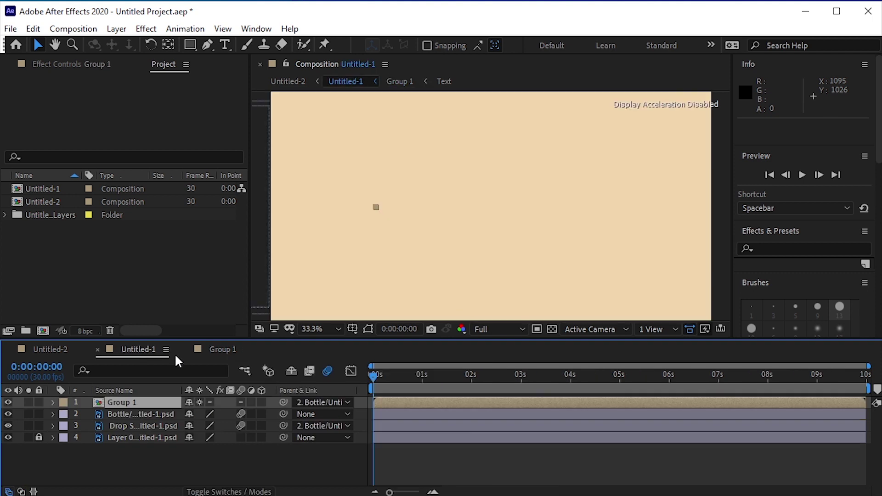
key("space")
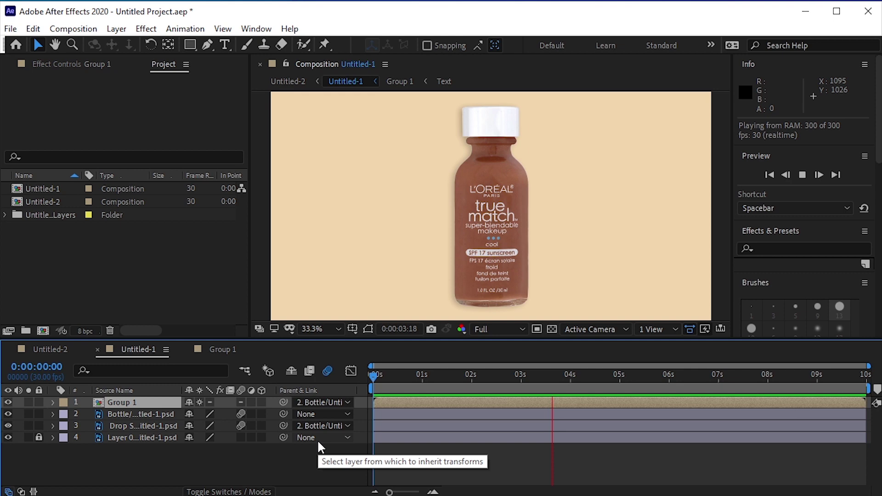
left_click(620, 377)
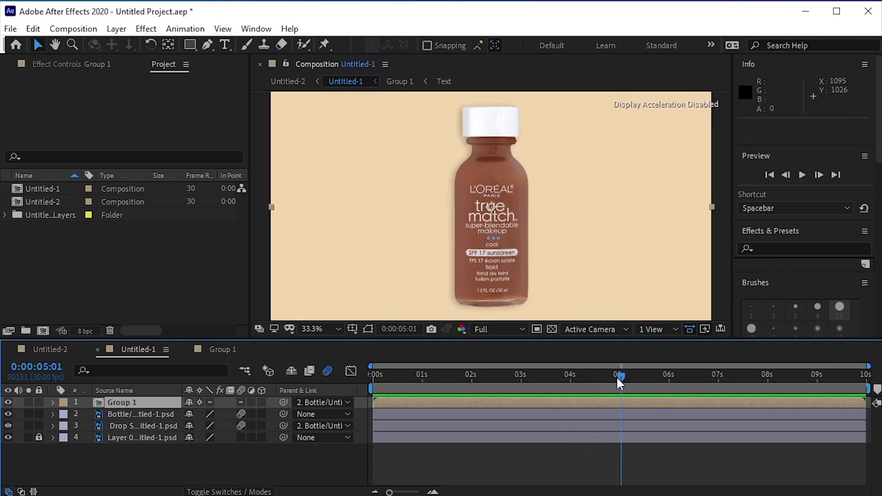
left_click_drag(620, 381, 478, 388)
left_click(402, 203)
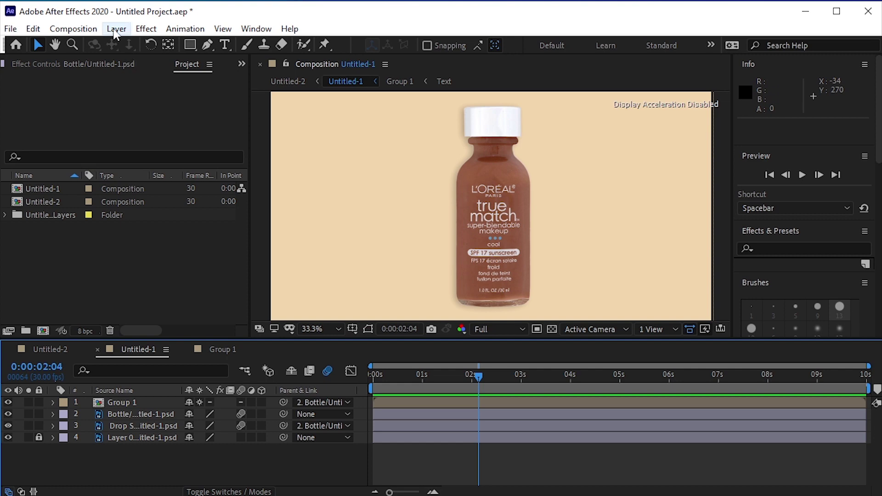
Add a Null object layer and move the time to 0:00:01:01
left_click(116, 28)
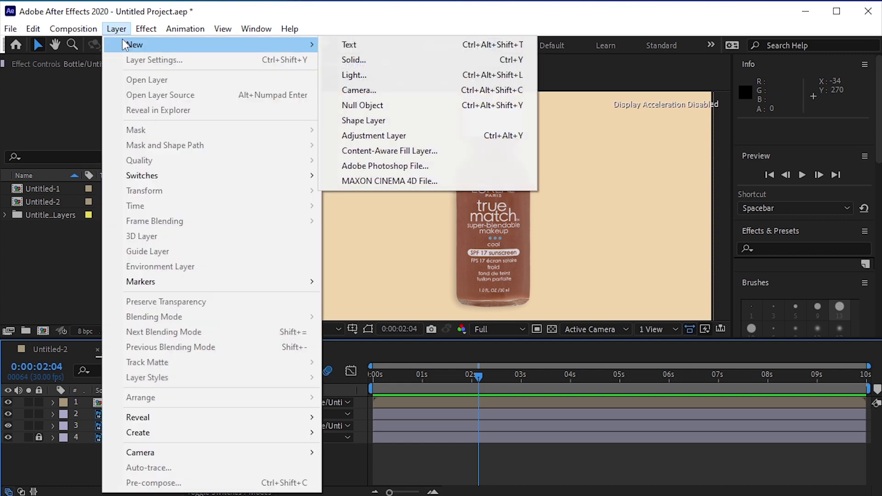
mouse_move(133, 44)
left_click(362, 105)
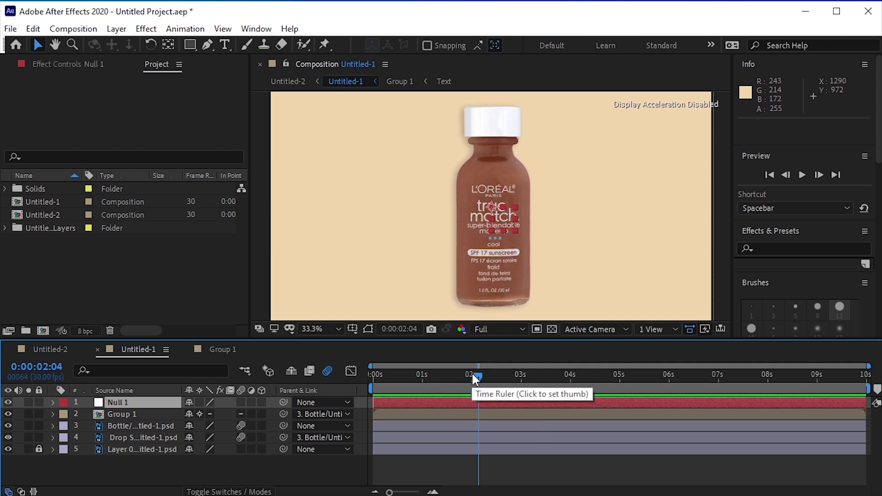
left_click_drag(477, 375, 465, 376)
left_click(423, 387)
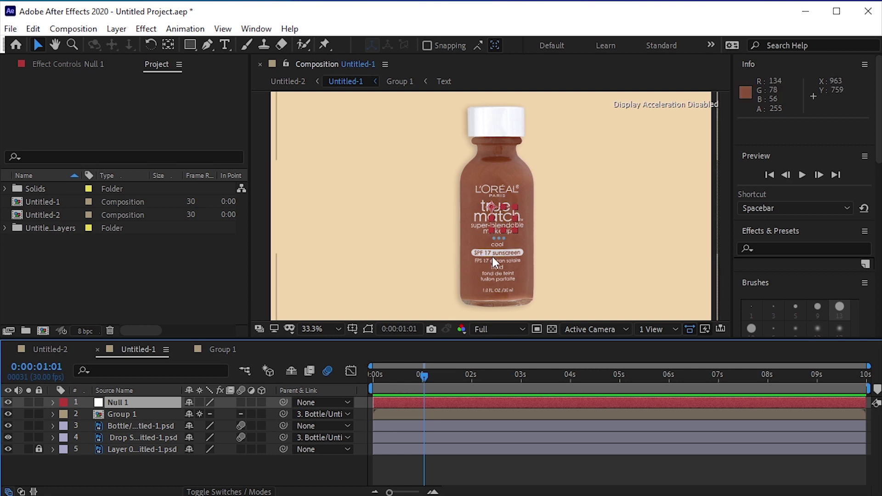
Step through the Bottle layer's Position keyframes up to 0:00:03:00
left_click(144, 423)
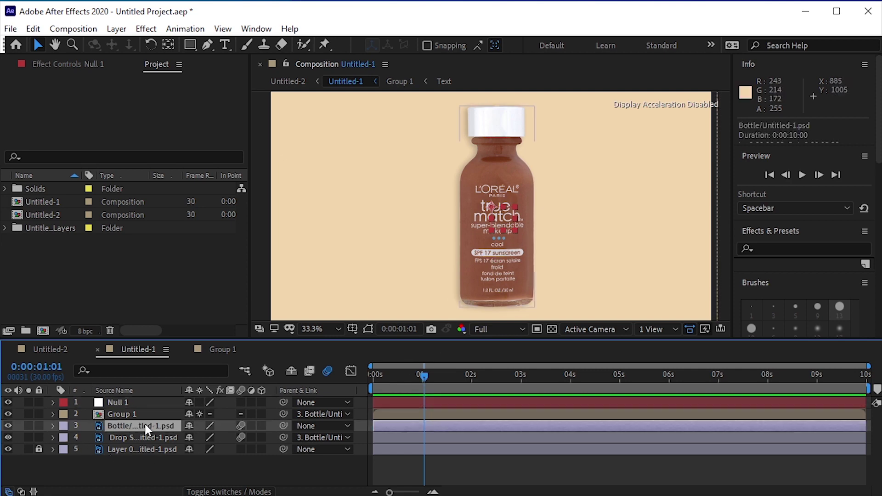
key("p")
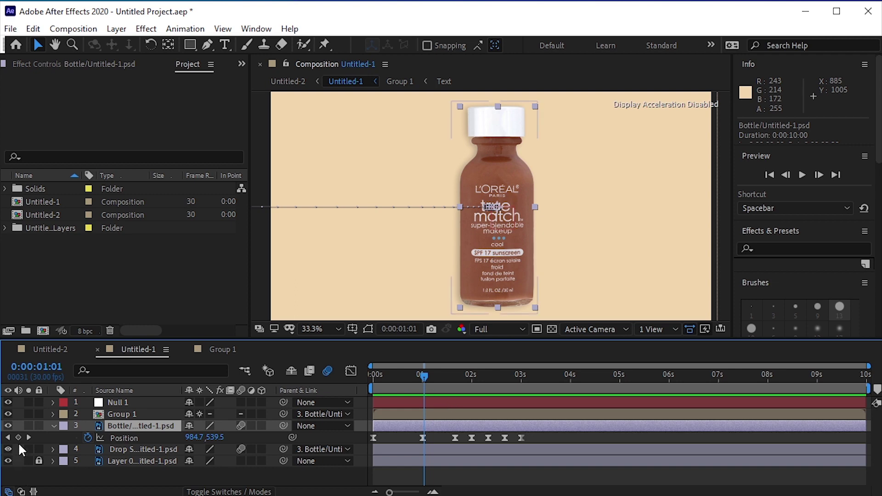
left_click(29, 438)
left_click(29, 438)
left_click(28, 438)
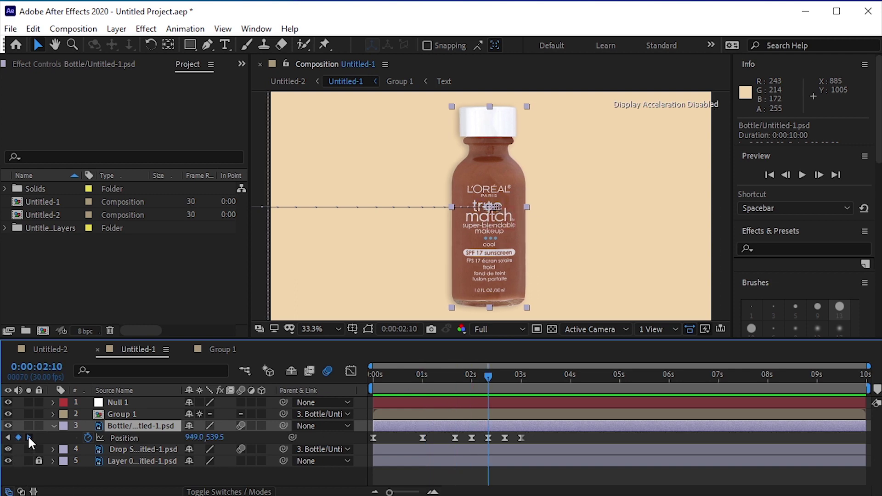
left_click(28, 438)
left_click(29, 438)
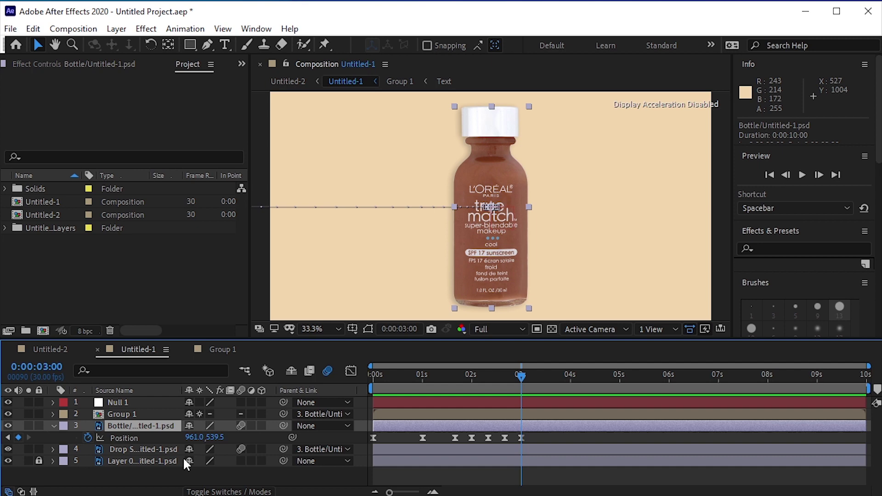
left_click(543, 434)
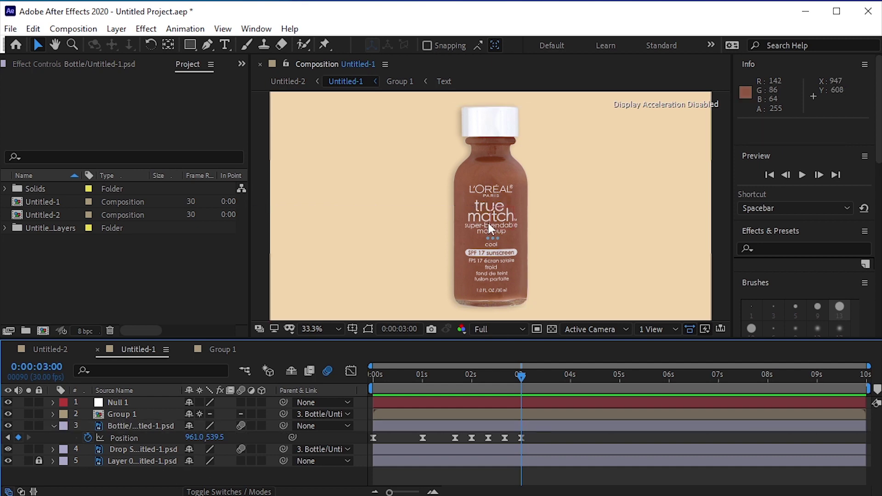
At 200% zoom, place Null 1 on the middle blue dot at 969.5, 677.0
left_click(110, 404)
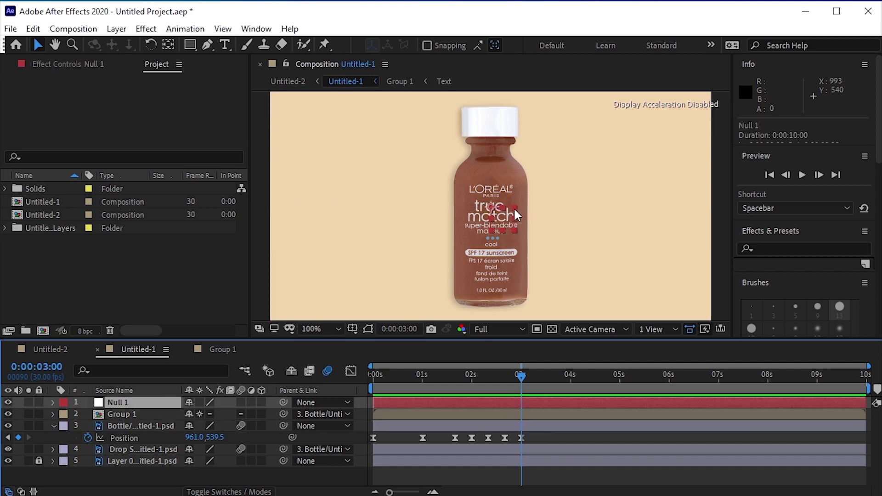
scroll(514, 209, "up", 3)
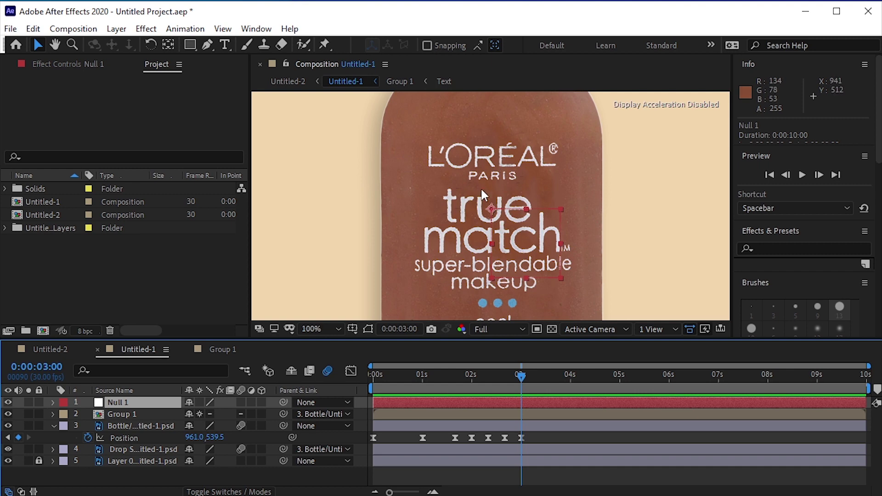
key("period")
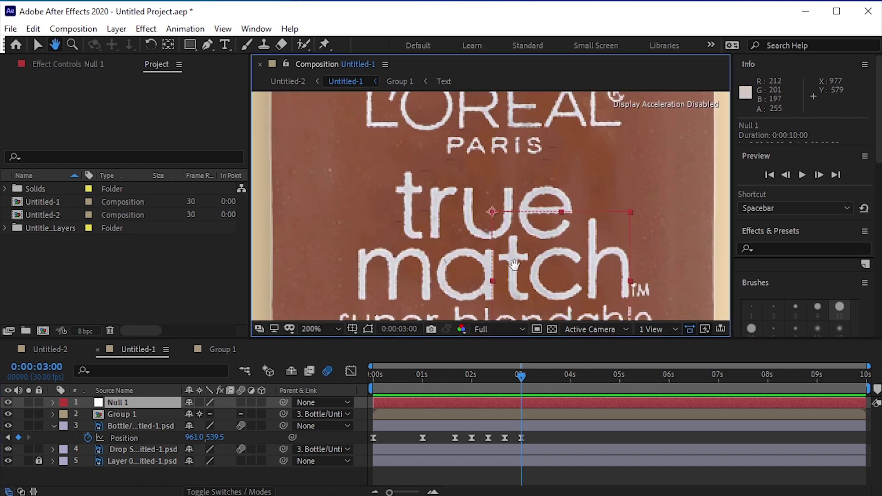
left_click_drag(515, 262, 502, 148)
key("v")
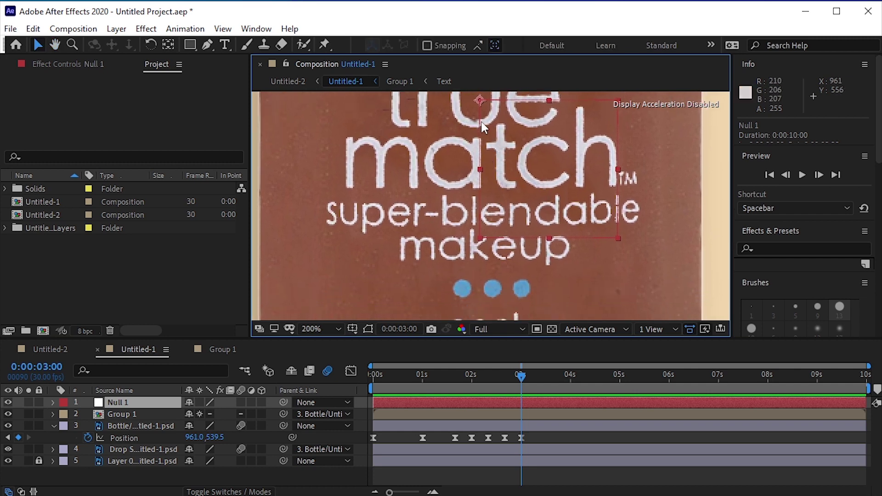
left_click_drag(479, 98, 493, 291)
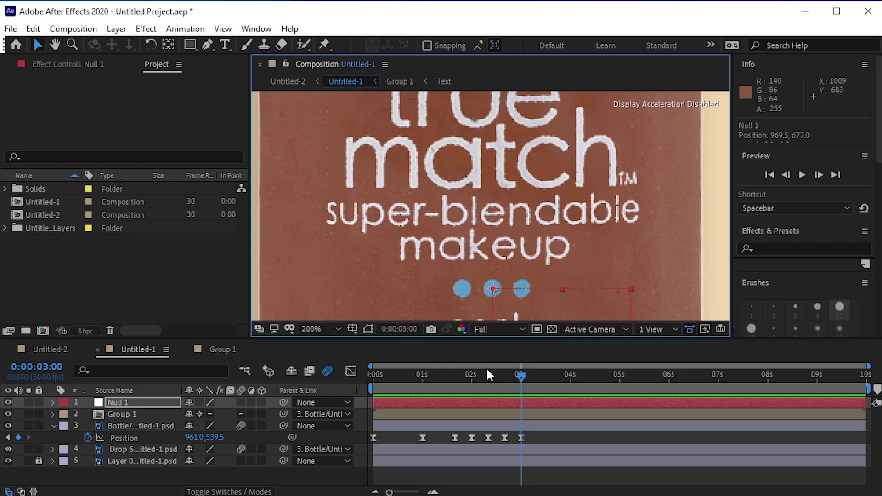
scroll(483, 280, "down", 3)
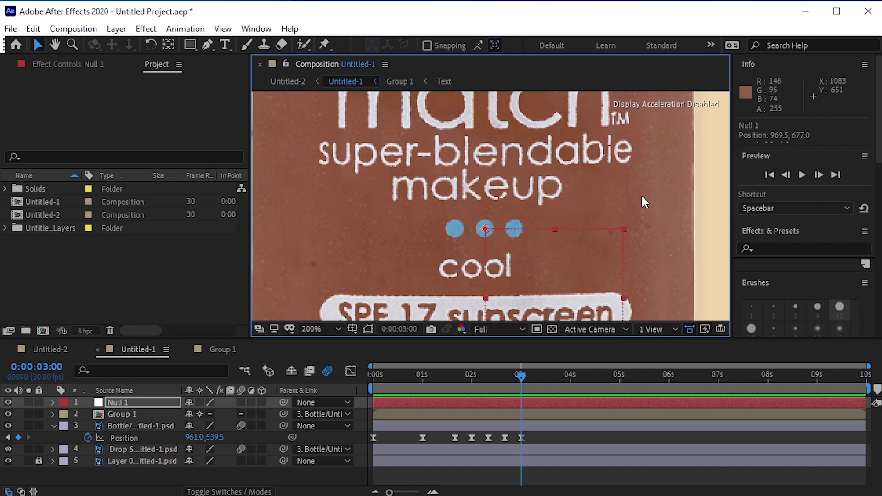
Start Null 1's Position keyframes and nudge it right at the Bottle's previous keyframe
key("p")
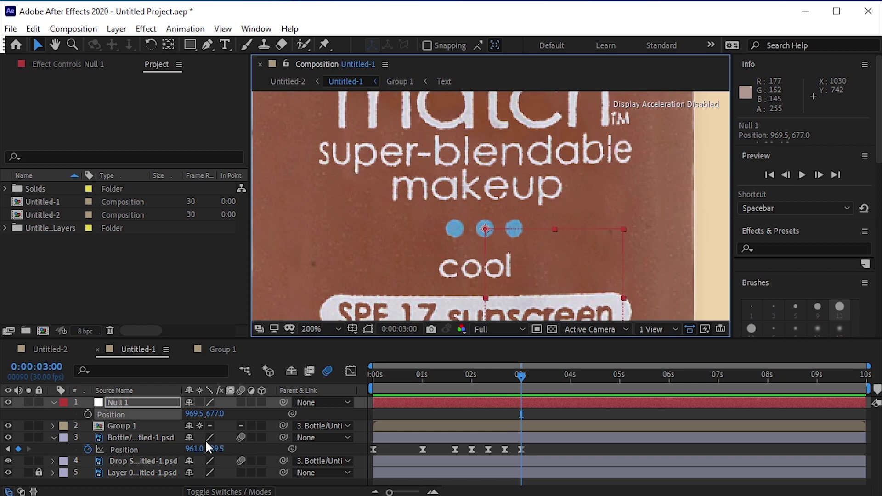
left_click(14, 455)
key("Left")
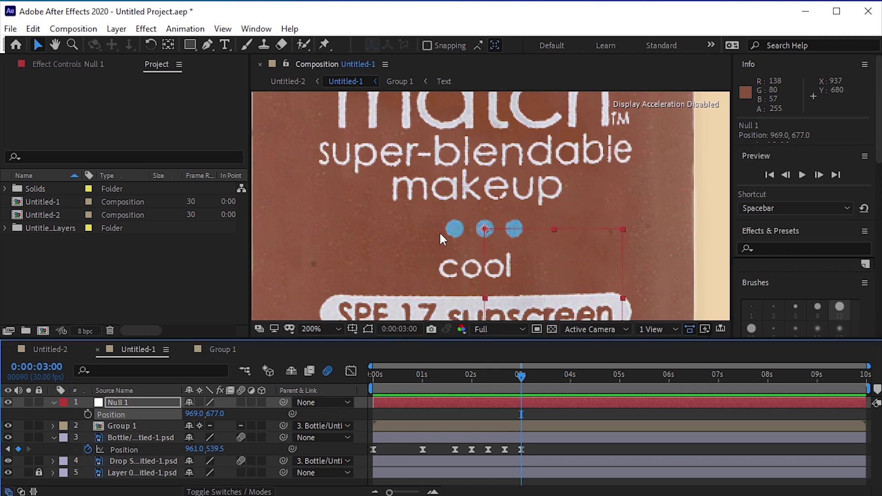
left_click(89, 413)
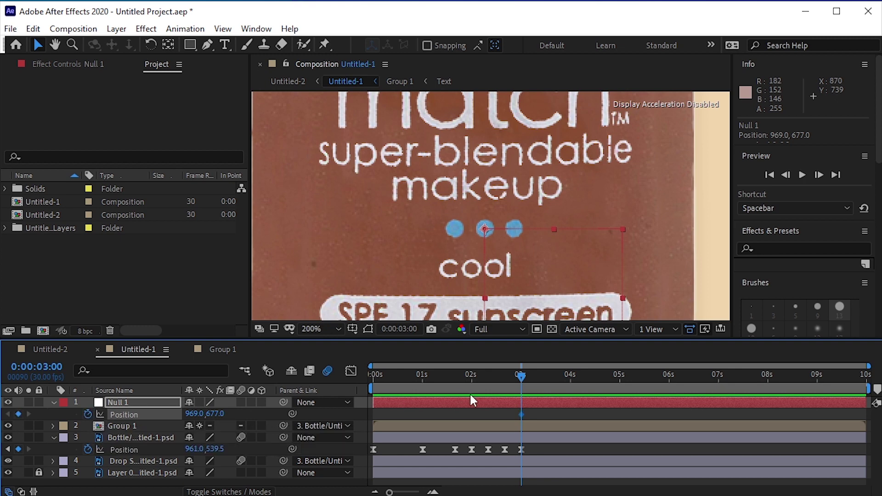
left_click(8, 449)
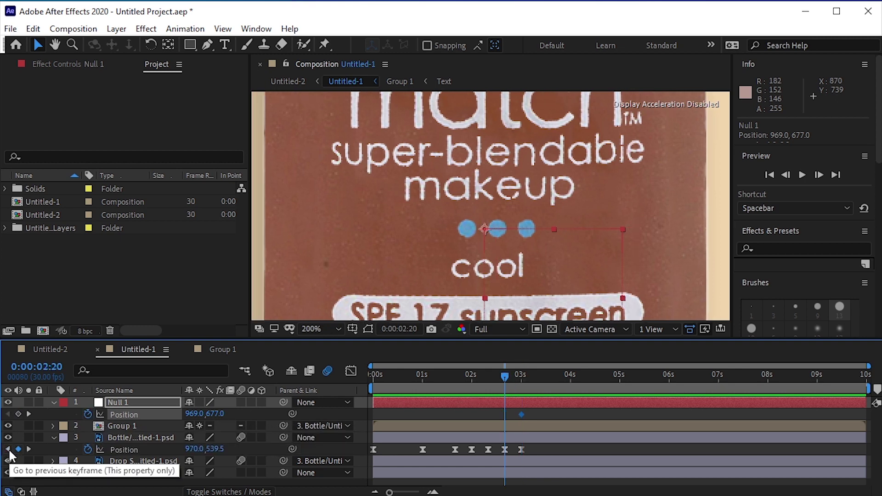
key("Right")
key("Right")
key("Right")
key("Right")
key("Right")
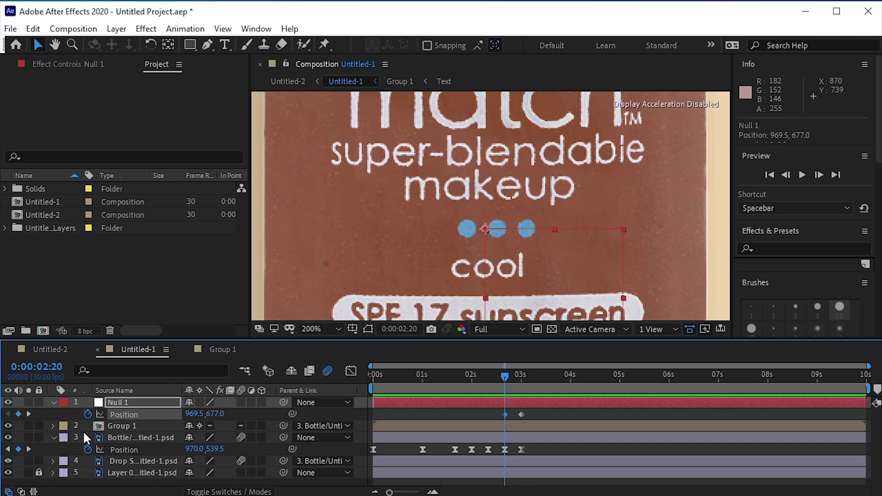
key("Right")
key("Right")
key("Right")
key("Right")
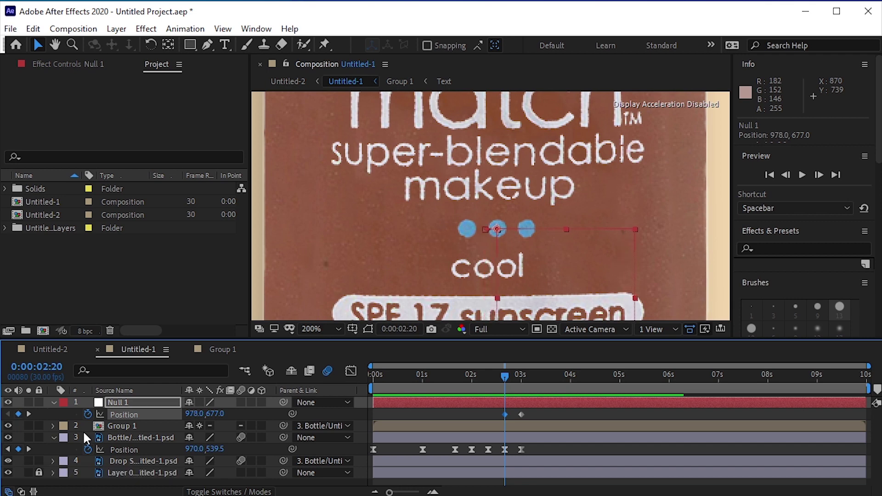
Nudge Null 1 left at the next earlier Bottle keyframe and right at 0:00:02:00
left_click(8, 454)
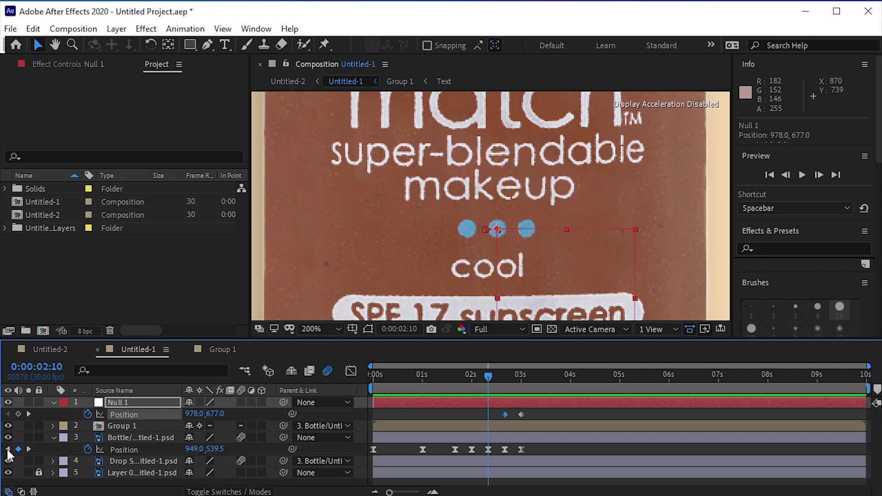
key("Left")
key("Left")
key("Left")
key("Left")
key("Left")
key("Left")
key("Left")
key("Left")
key("Left")
key("Left")
key("Left")
key("Left")
key("Left")
key("Left")
key("Left")
key("Left")
key("Left")
key("Left")
key("Left")
key("Left")
key("Left")
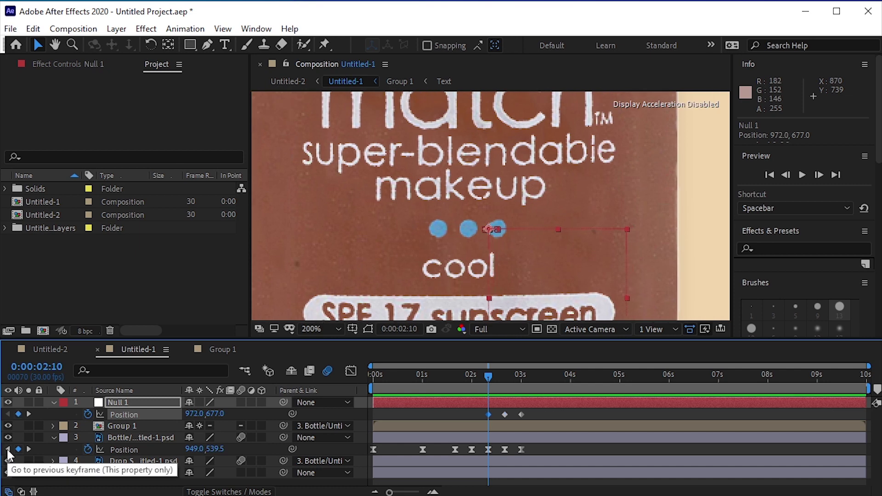
key("Left")
key("Left")
key("Left")
key("Left")
key("Left")
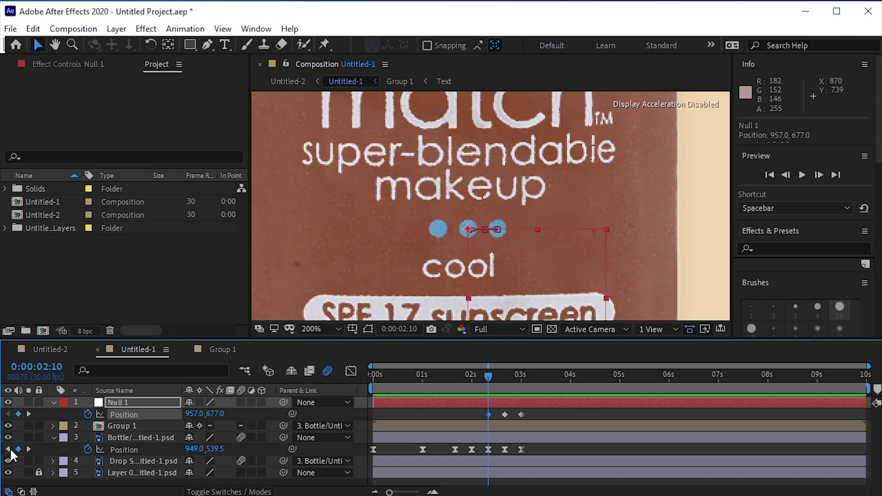
left_click(9, 450)
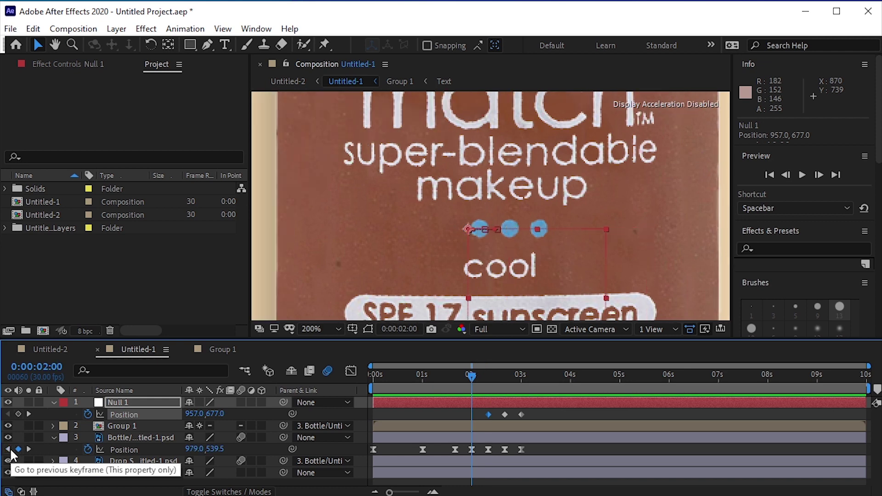
key("Right")
key("Right")
key("Right")
key("Right")
key("Right")
key("Right")
key("Right")
key("Right")
key("Right")
key("Right")
key("Right")
key("Right")
key("Right")
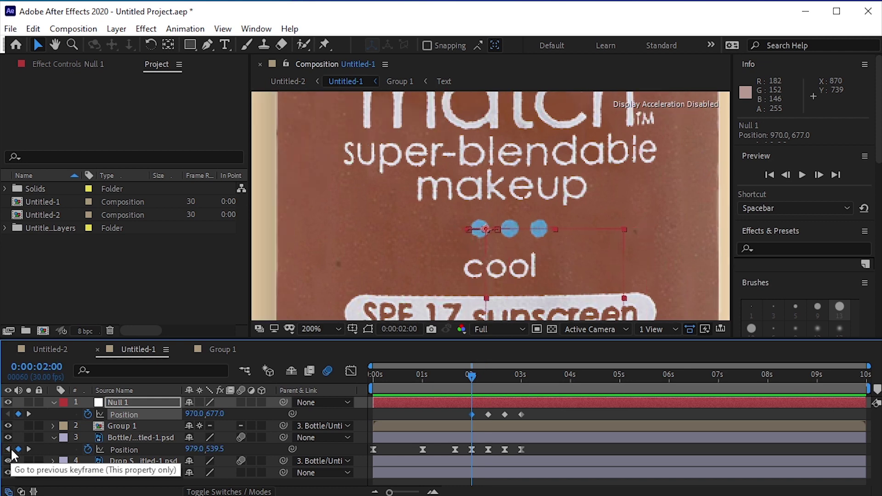
key("Right")
key("Right")
key("Right")
key("Right")
key("Right")
key("Right")
key("Right")
key("Right")
key("Right")
key("Right")
key("Right")
key("Right")
key("Right")
key("Right")
key("Right")
key("Right")
key("Right")
key("Right")
key("Right")
key("Right")
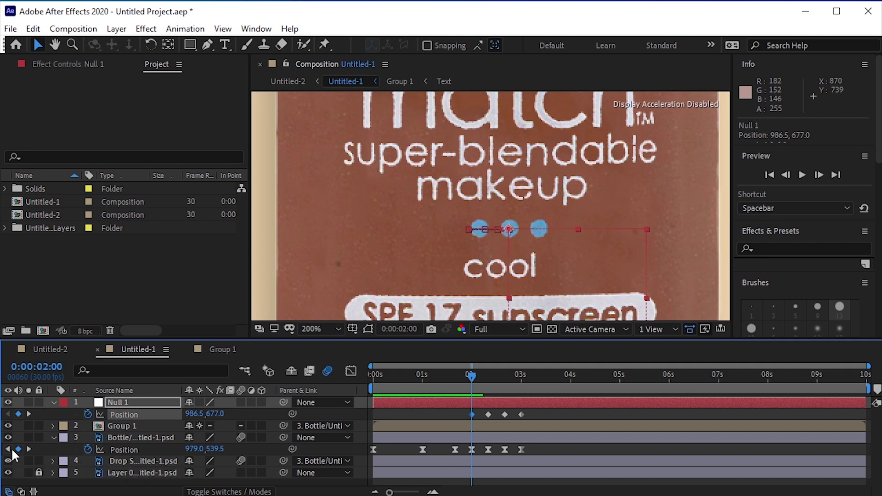
key("Right")
Nudge Null 1 left at 0:00:01:20 and right at the earlier keyframe to match the bottle
left_click(7, 450)
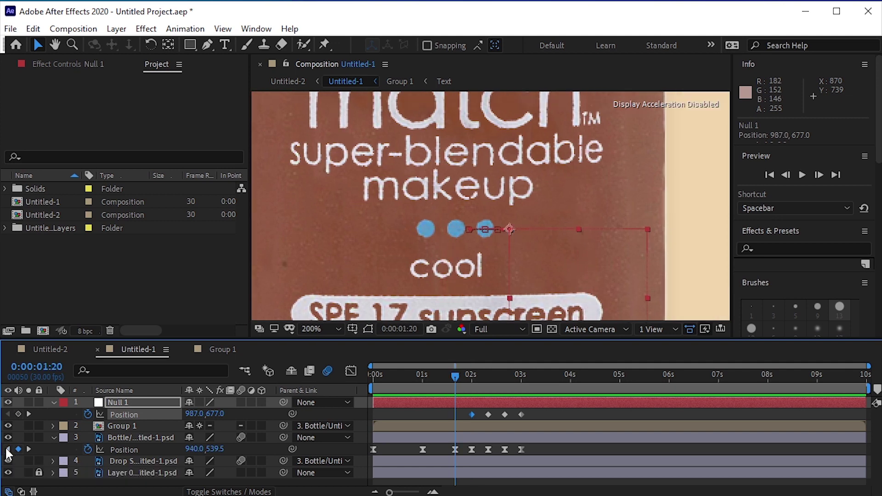
key("Left")
key("Left")
key("Left")
key("Left")
key("Left")
key("Left")
key("Left")
key("Left")
key("Left")
key("Left")
key("Left")
key("Left")
key("Left")
key("Left")
key("Left")
key("Left")
key("Left")
key("Left")
key("Left")
key("Left")
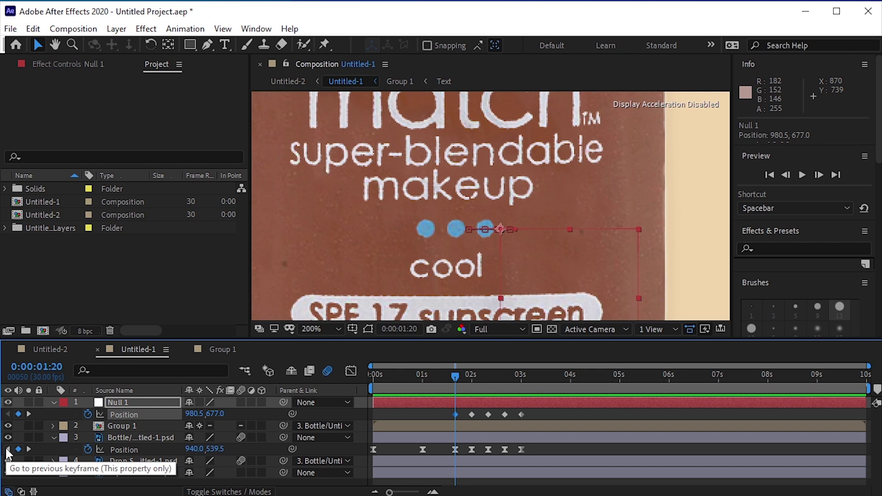
key("Left")
key("Left")
key("Left")
key("Left")
key("Left")
key("Left")
key("Left")
key("Left")
key("Left")
key("Left")
key("Left")
key("Left")
key("Left")
key("Left")
key("Left")
key("Left")
key("Left")
key("Left")
key("Left")
key("Left")
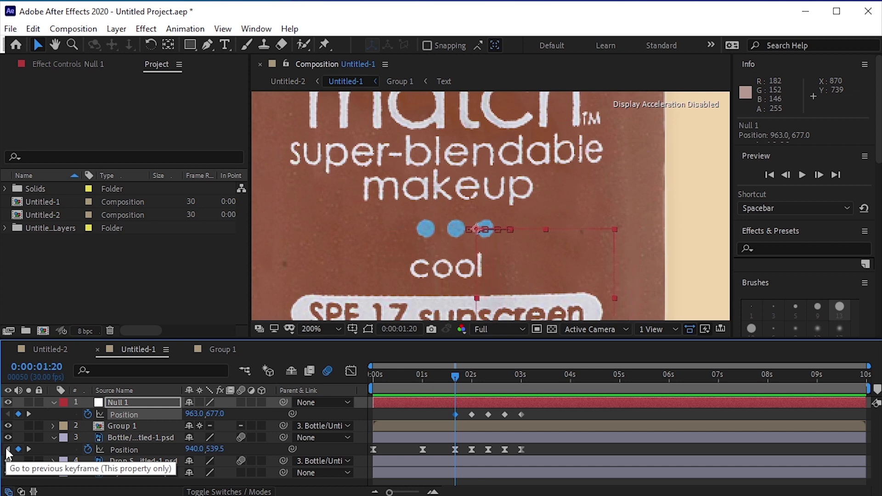
key("Left")
key("Left")
key("Left")
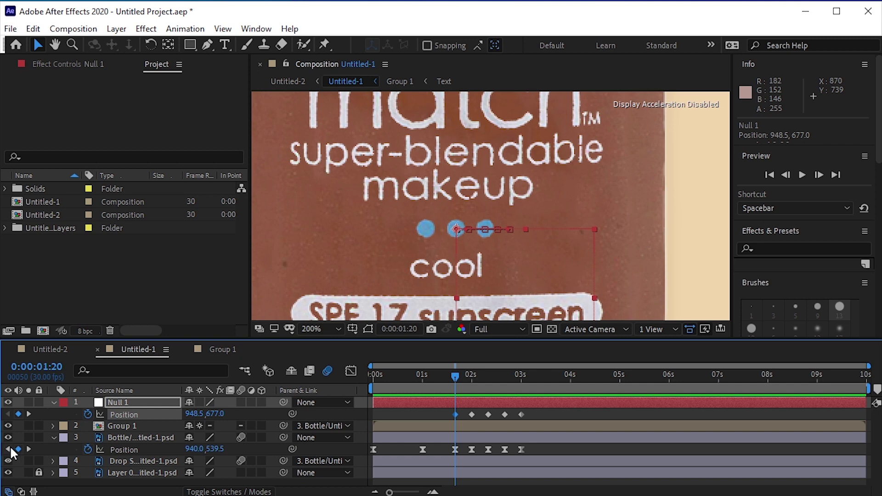
left_click(10, 450)
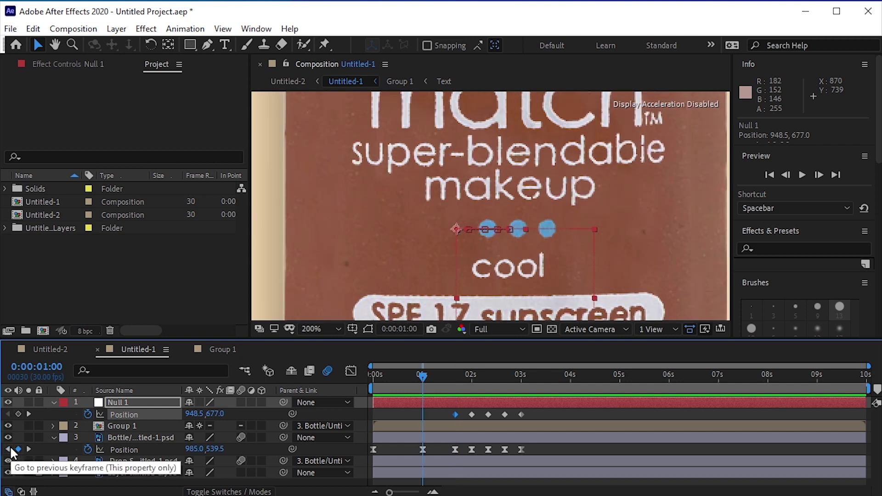
key("Right")
key("Right")
key("Right")
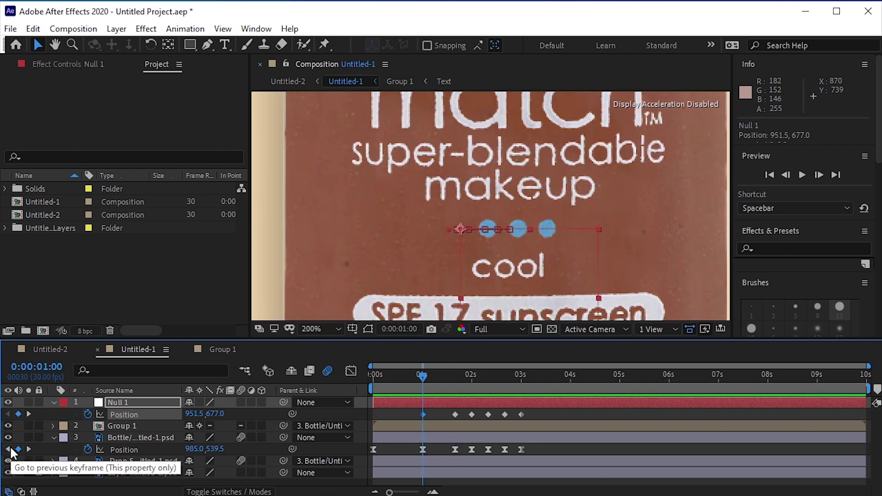
key("Right")
key("Right")
key("Right")
key("Right")
key("Right")
key("Right")
key("Right")
key("Right")
key("Right")
key("Right")
key("Right")
key("Right")
key("Right")
key("Right")
key("Right")
key("Right")
key("Right")
key("Right")
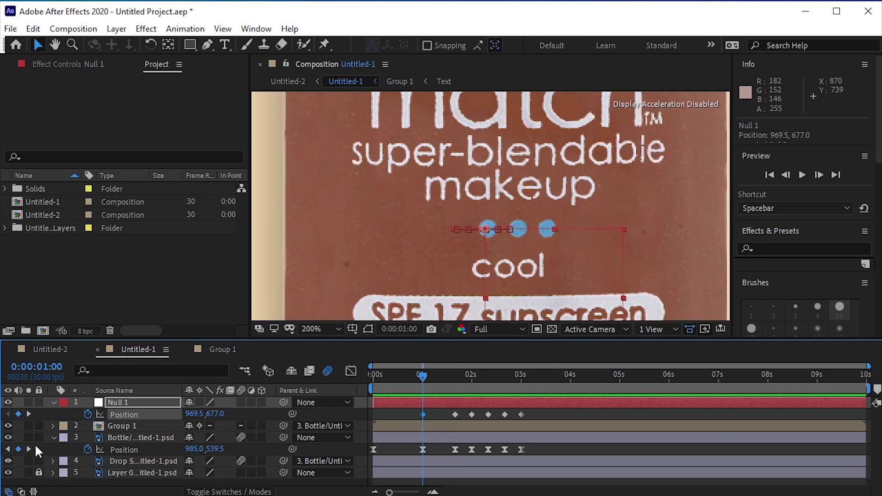
key("Right")
key("Right")
key("Right")
key("Right")
key("Right")
key("Right")
key("Right")
key("Right")
key("Right")
key("Right")
key("Right")
key("Right")
key("Right")
key("Right")
key("Right")
key("Right")
key("Right")
key("Right")
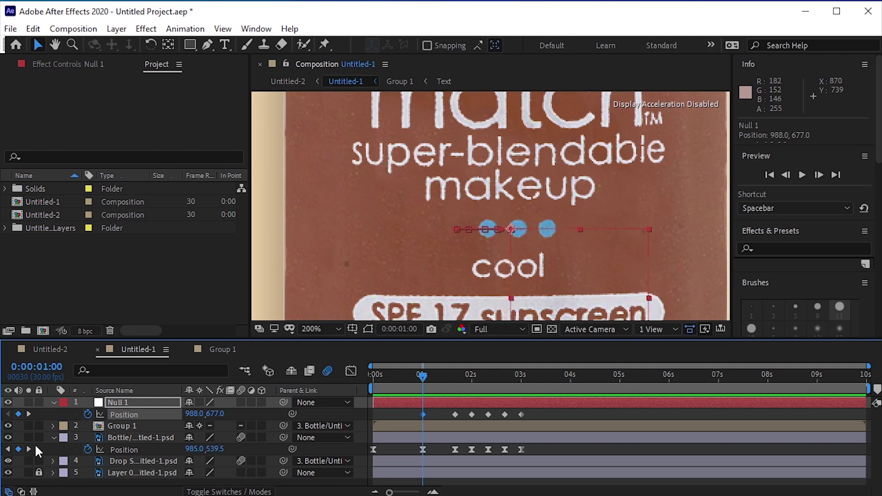
key("Right")
key("Right")
key("Right")
key("Right")
key("Right")
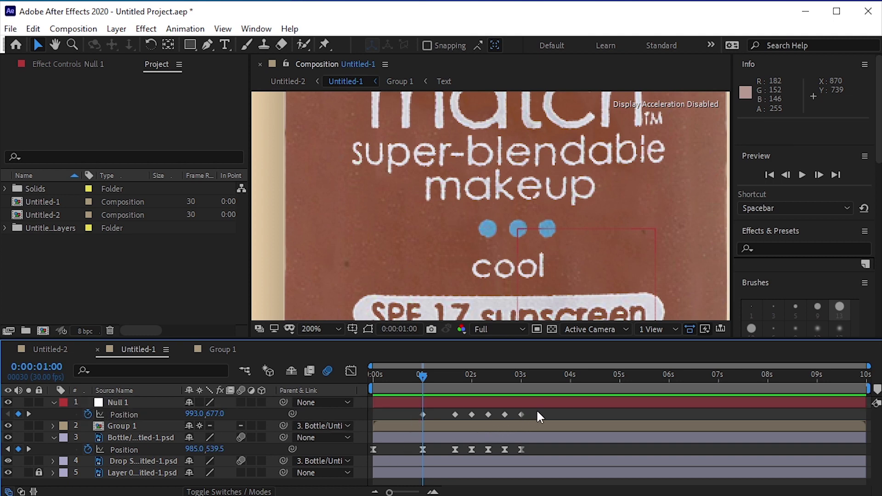
Select all of Null 1's Position keyframes and preview it tracking the bottle's wobble
left_click_drag(536, 411, 506, 418)
left_click_drag(452, 419, 417, 418)
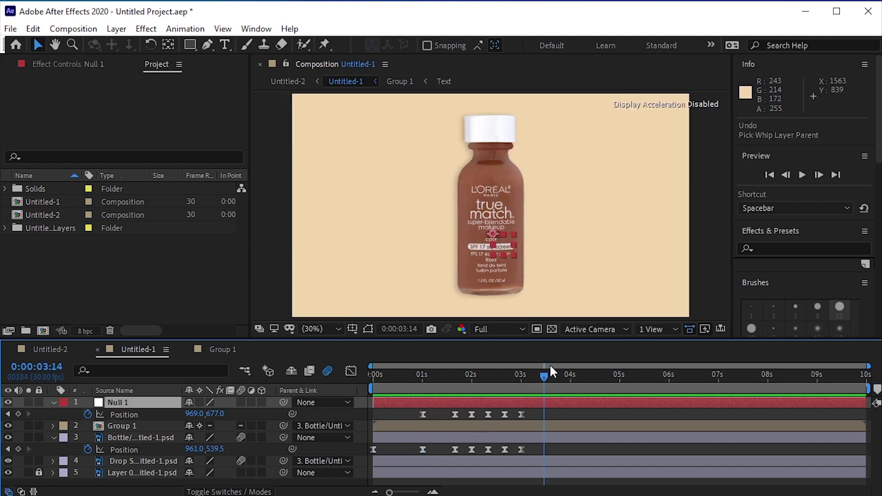
left_click_drag(545, 375, 379, 384)
key("space")
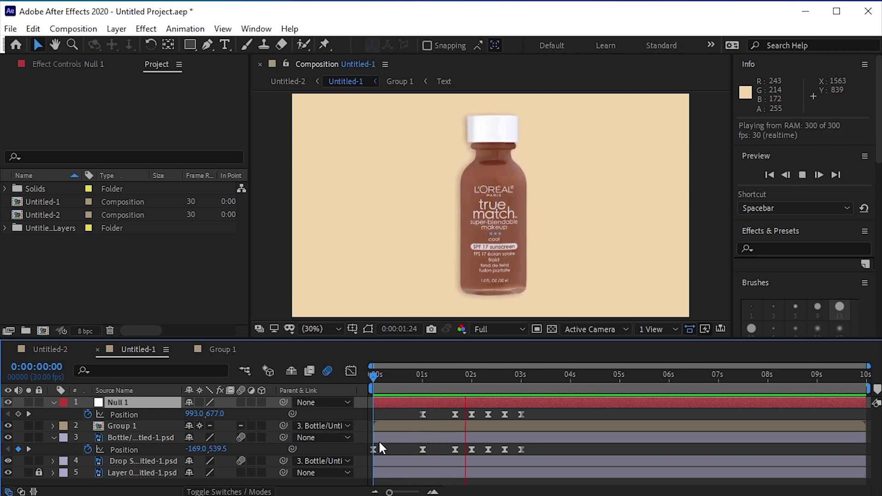
key("space")
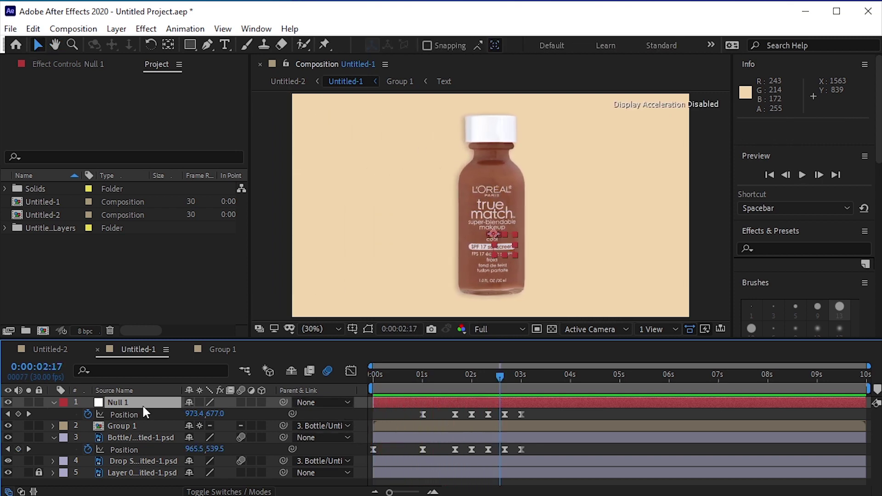
Move Null 1 from Untitled-1 into the Group 1 precomp with cut and paste
left_click(54, 436)
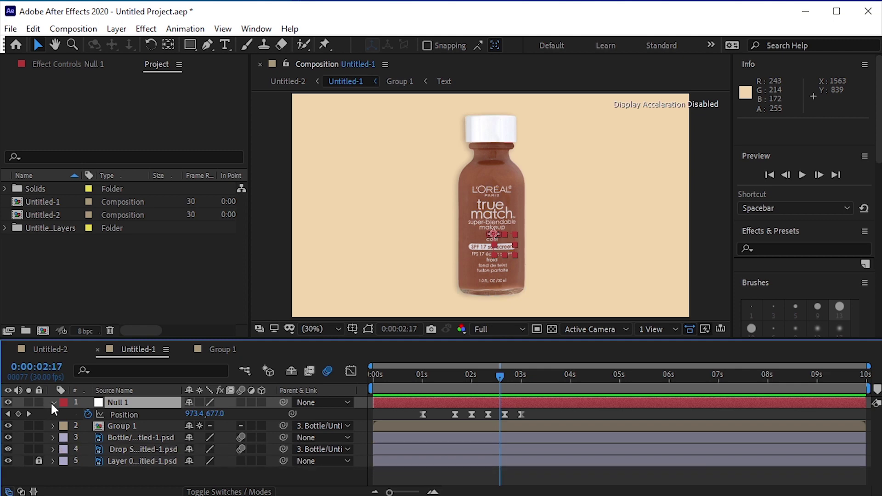
left_click(53, 402)
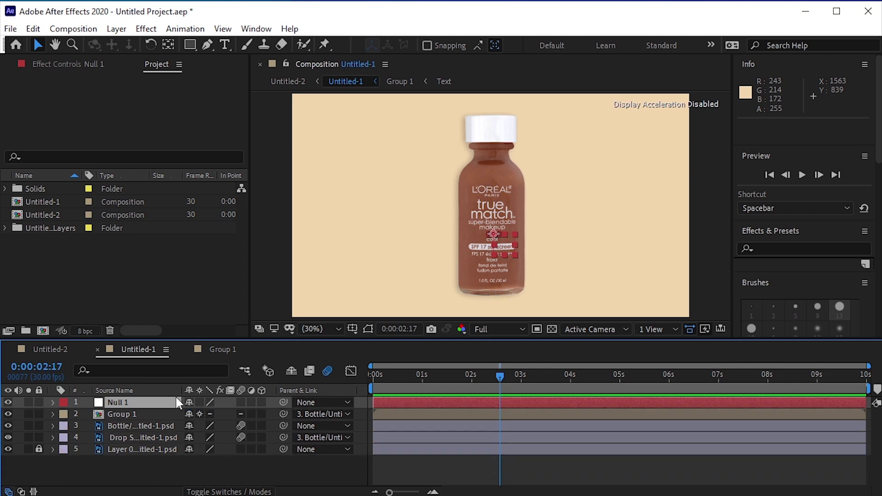
left_click(147, 404)
key("ctrl+x")
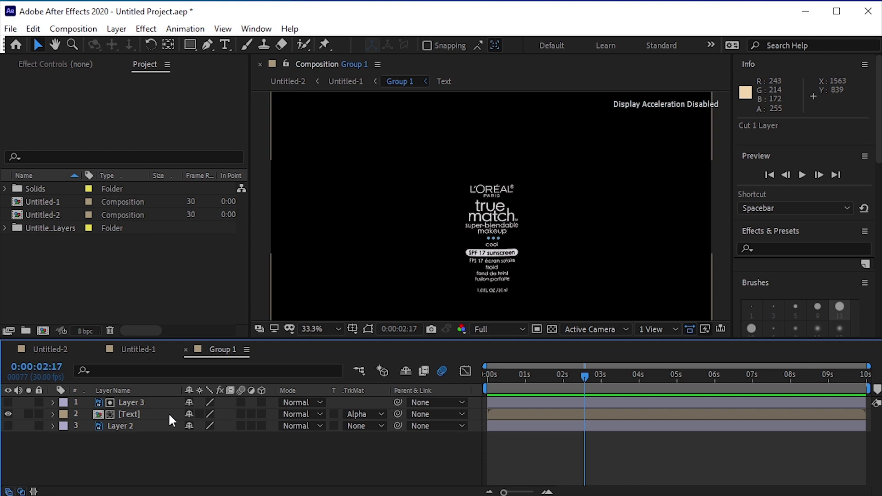
key("ctrl+v")
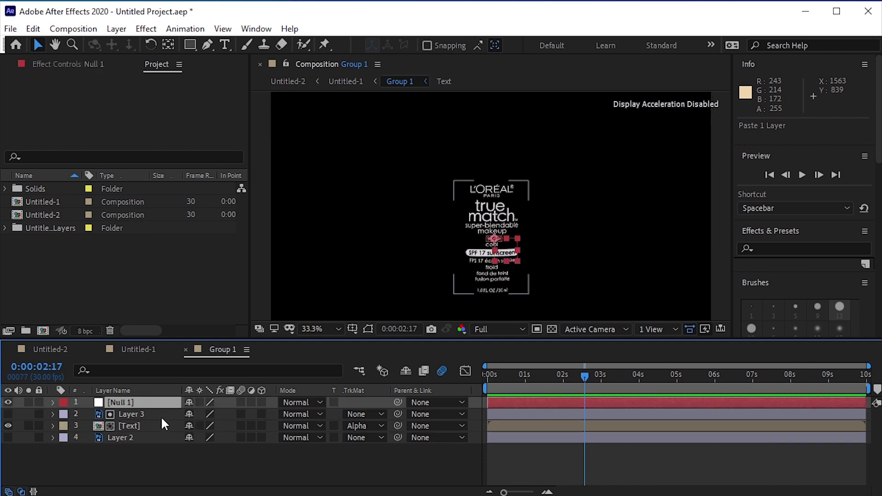
Parent the [Text] layer to Null 1 with the pick whip
left_click(127, 426)
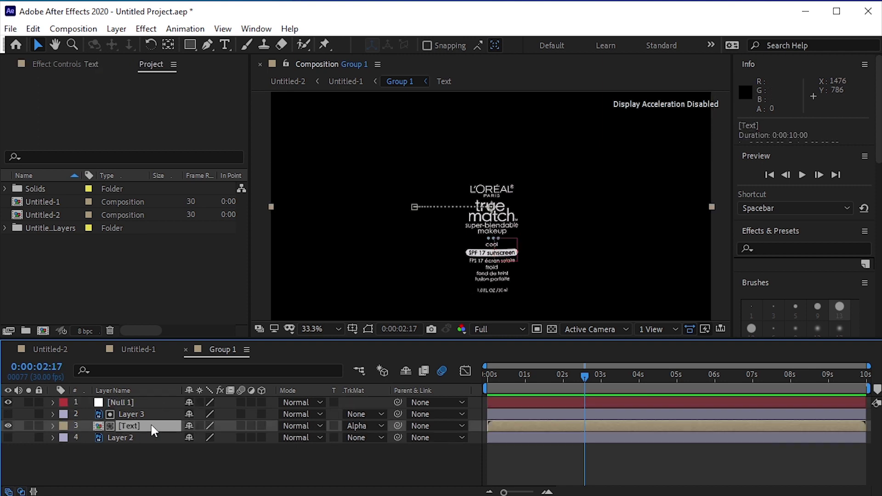
left_click(527, 421)
key("p")
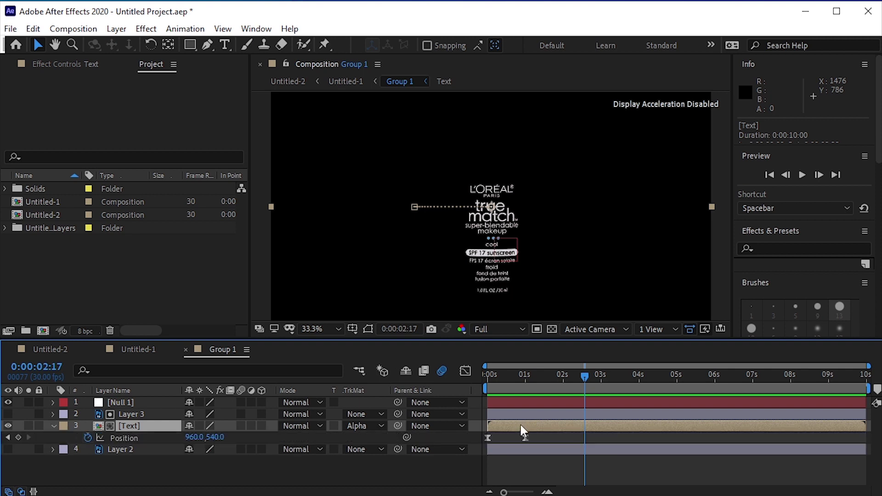
left_click(171, 403)
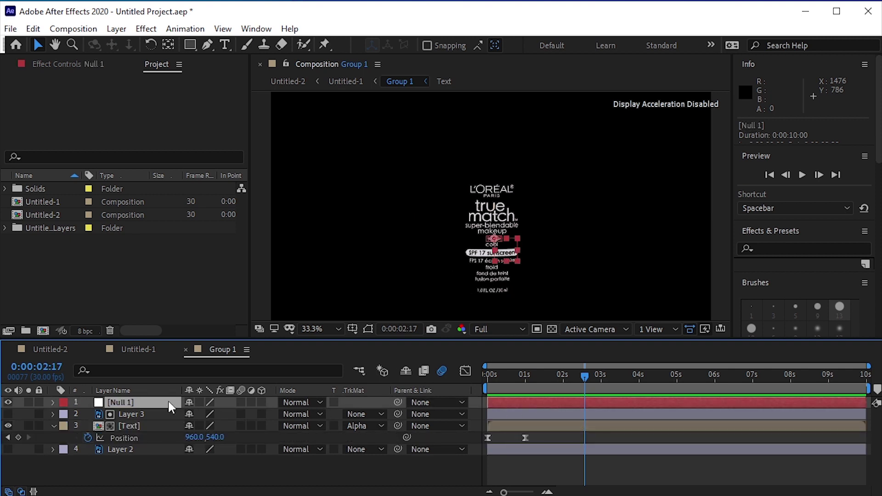
key("p")
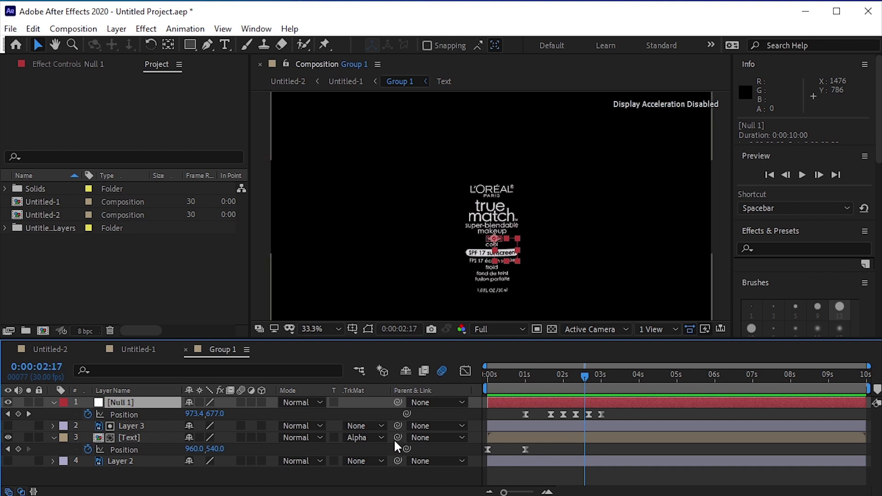
left_click_drag(398, 437, 151, 407)
Preview the precomp and enable motion blur on all four layers
key("space")
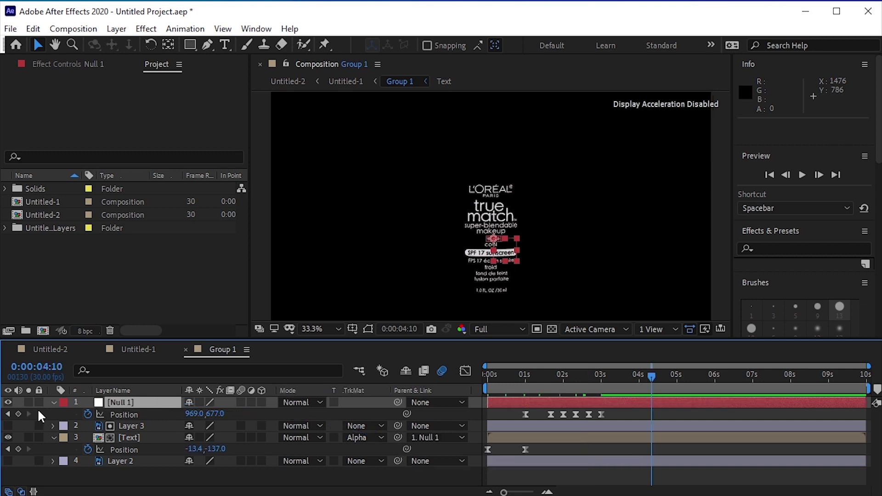
left_click(53, 404)
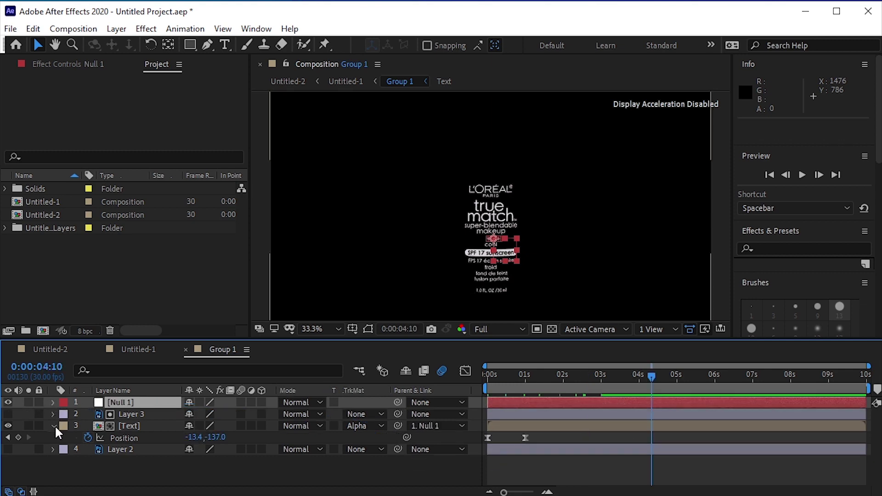
left_click(54, 427)
left_click_drag(241, 402, 242, 440)
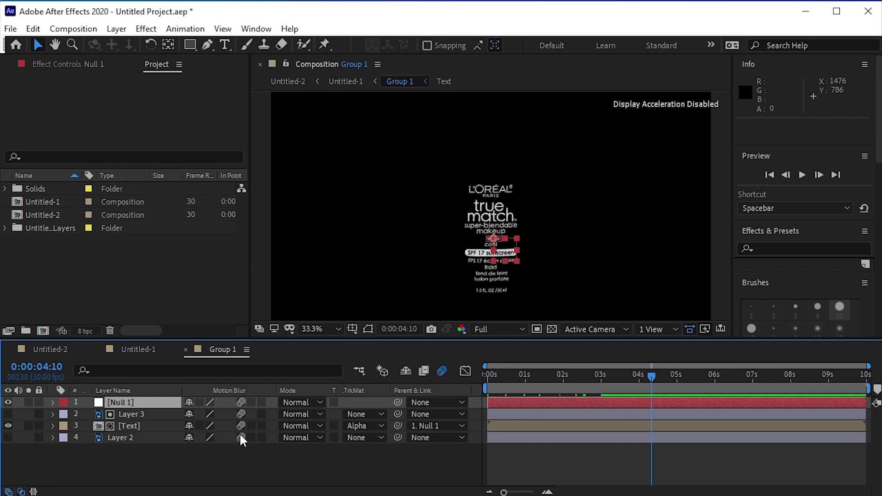
Return to Untitled-1 at Fit magnification and preview the bottle and label from 0:00
left_click(133, 352)
left_click(309, 329)
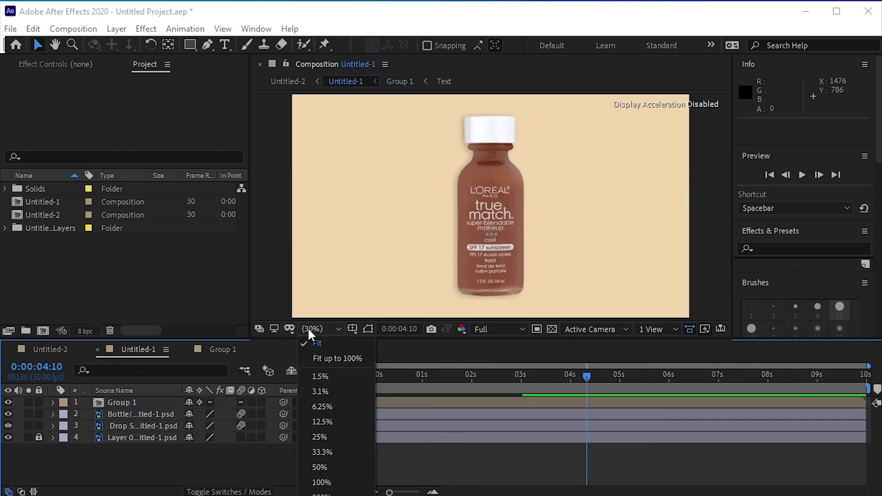
left_click(316, 343)
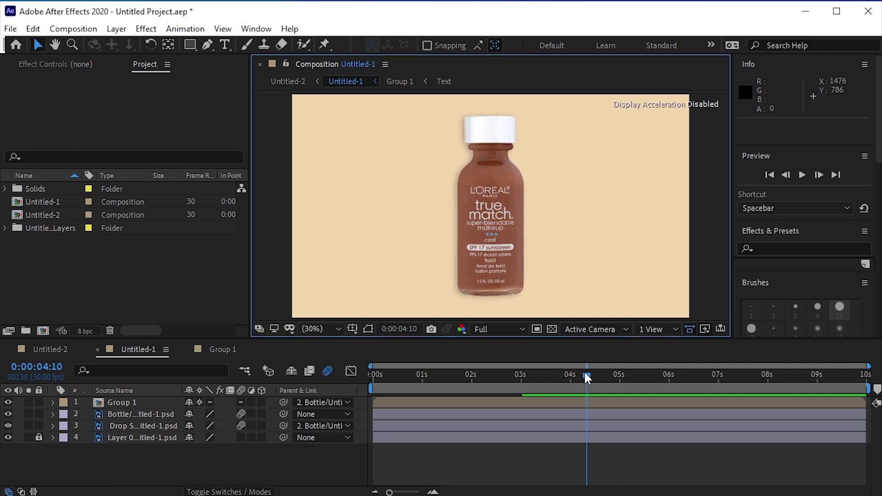
left_click_drag(587, 376, 374, 375)
key("space")
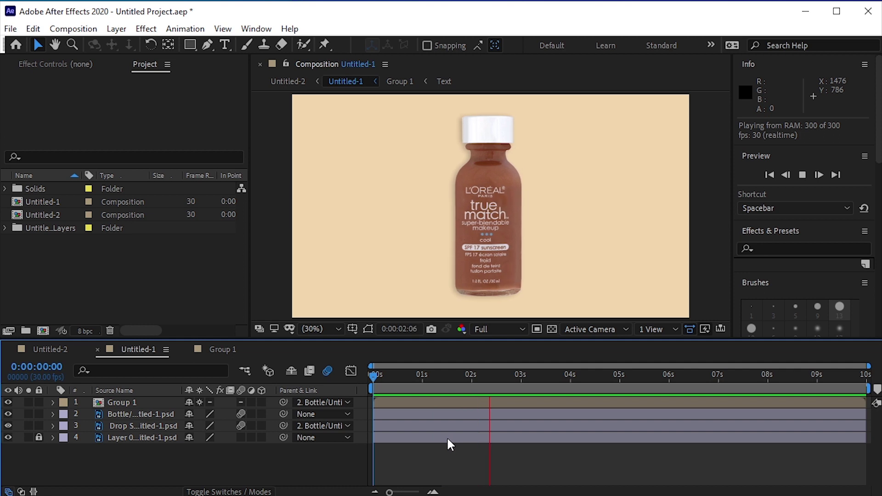
key("space")
key("space")
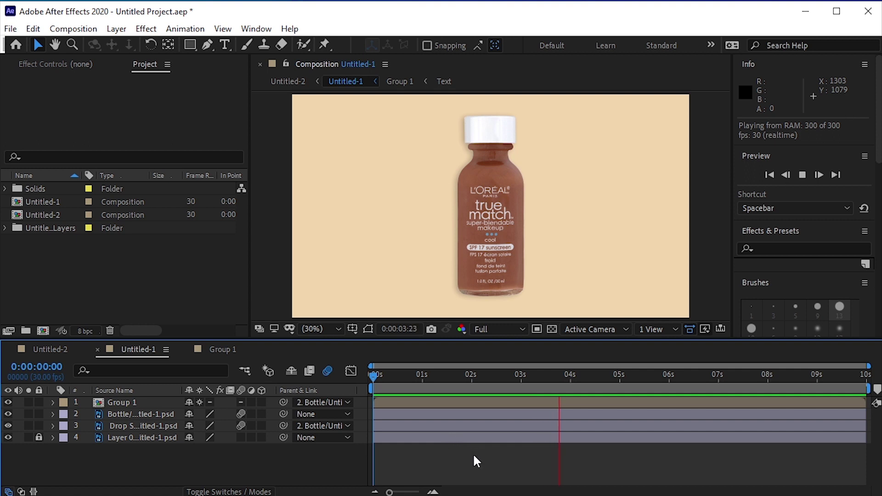
key("space")
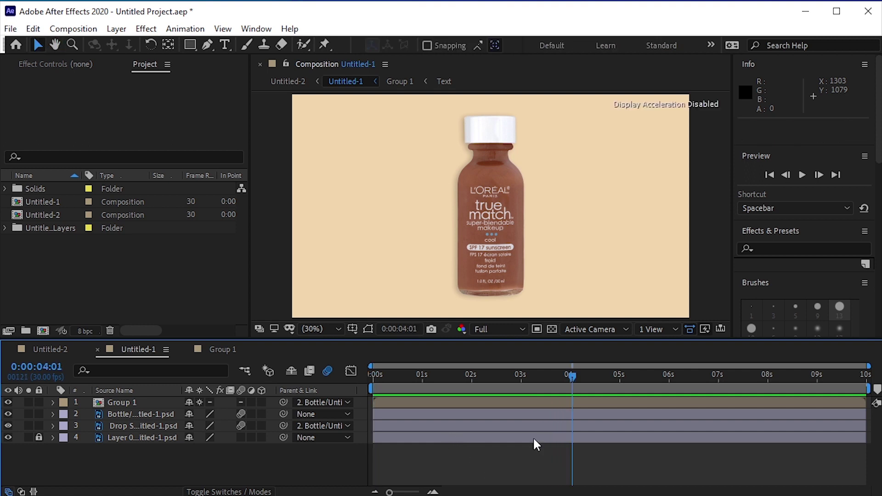